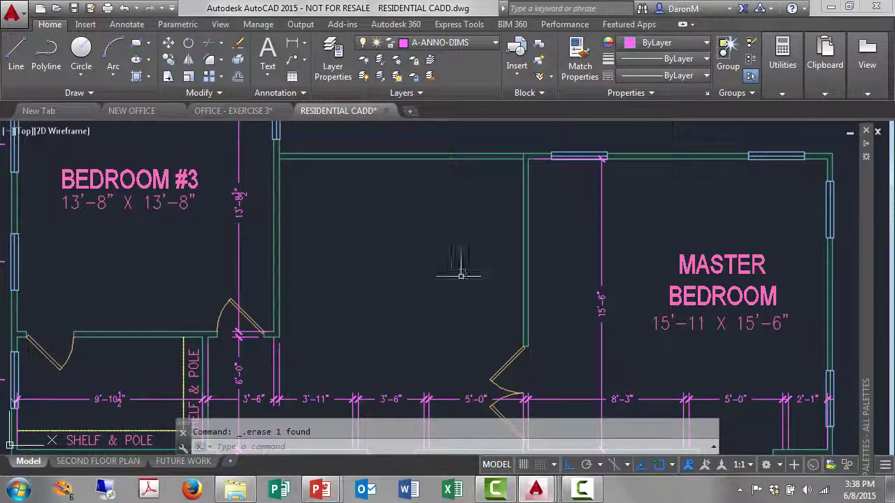
Offset the hallway's inner top wall line 6'6" downward to create a new horizontal line.
{"action": "left_click", "coordinate": [390, 160]}
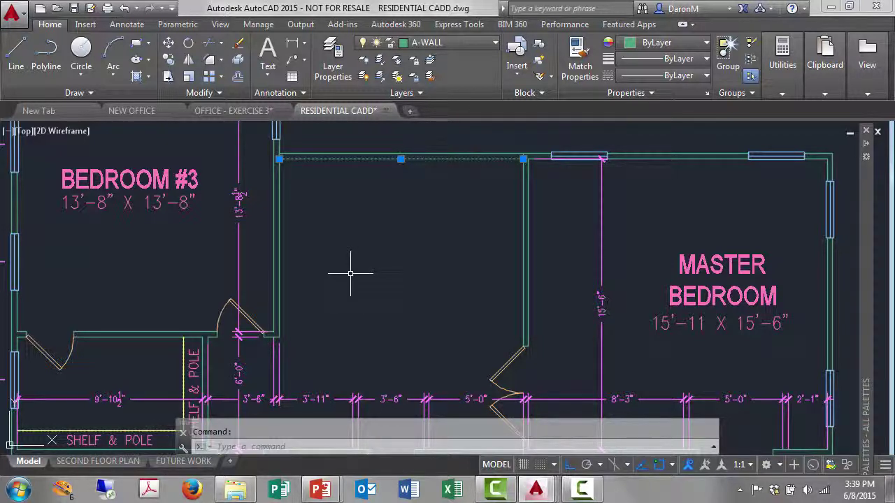
{"action": "key", "text": "Escape"}
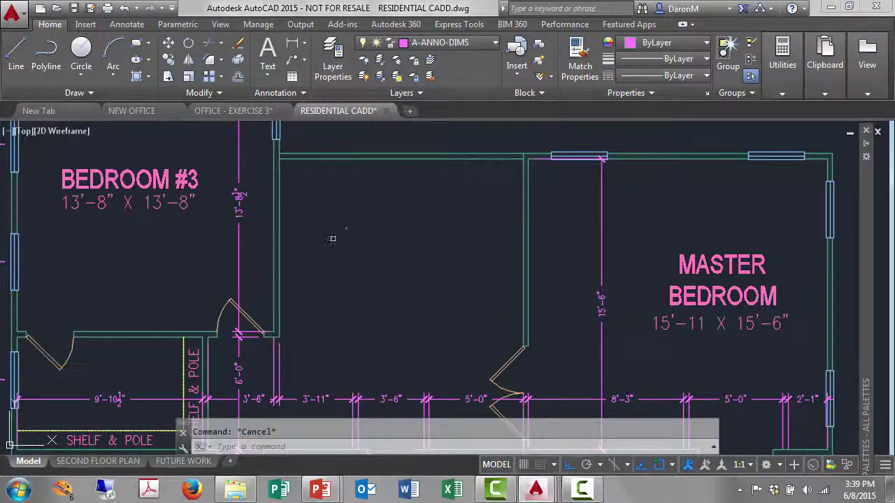
{"action": "left_click", "coordinate": [239, 78]}
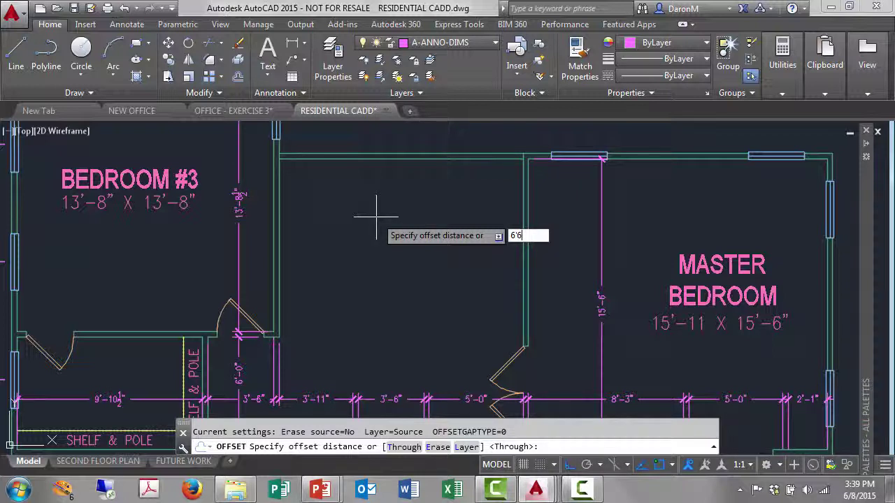
{"action": "key", "text": "Return"}
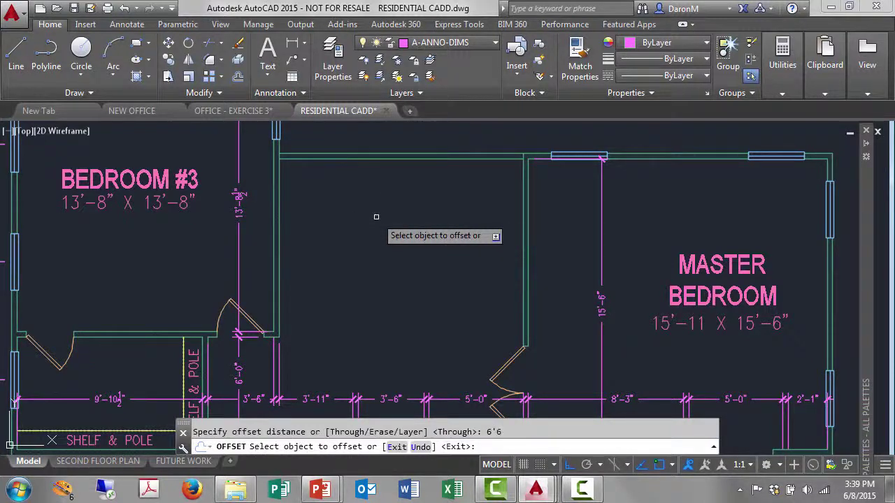
{"action": "left_click", "coordinate": [373, 160]}
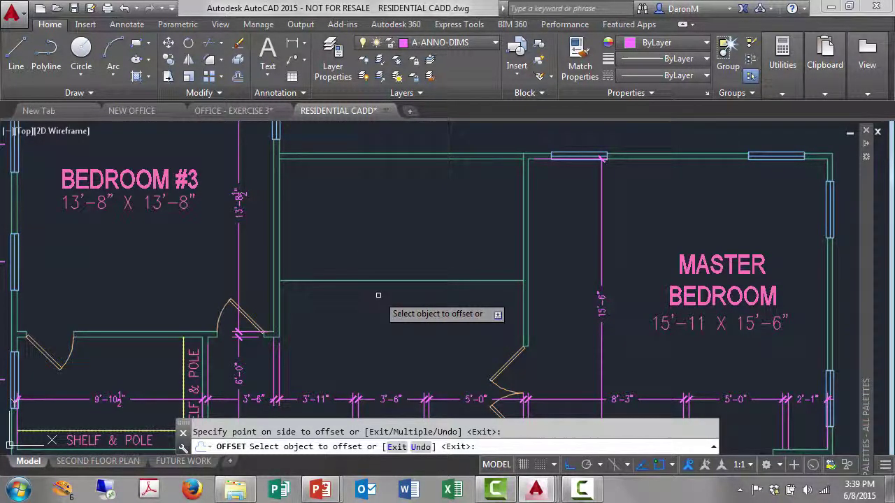
{"action": "key", "text": "Escape"}
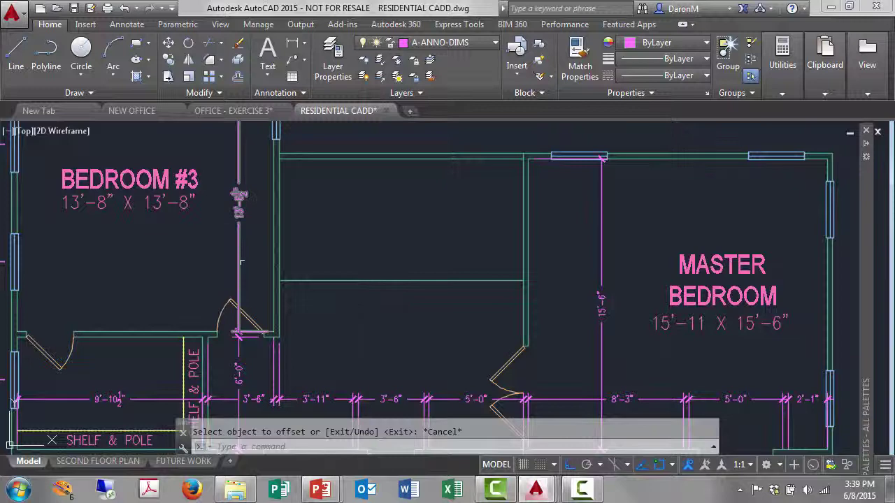
Draw a circle of radius 3 centred on the offset line's midpoint.
{"action": "left_click", "coordinate": [84, 48]}
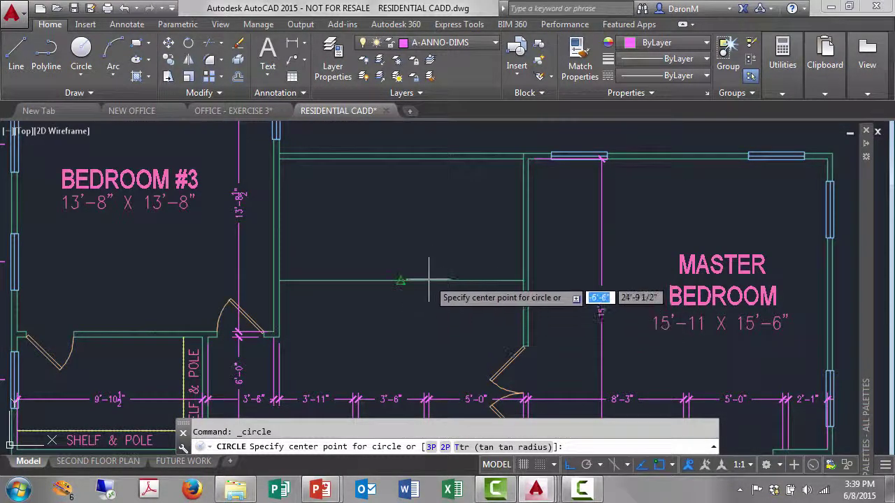
{"action": "left_click", "coordinate": [400, 281]}
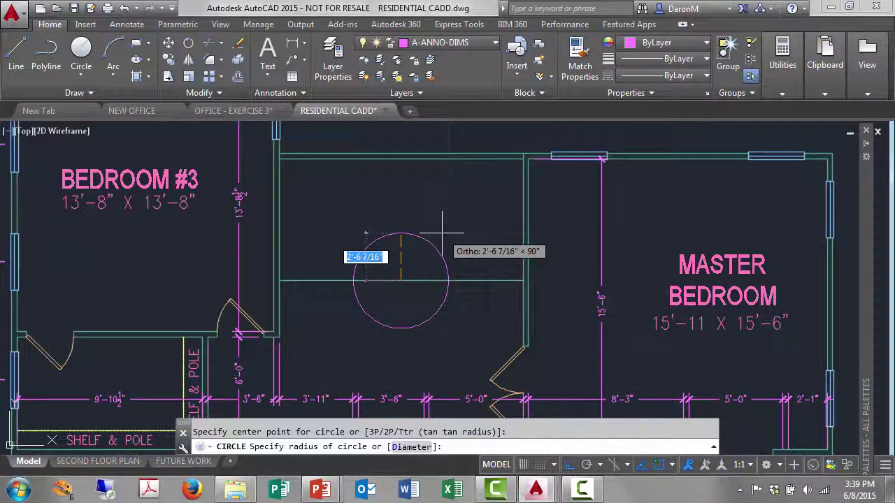
{"action": "type", "text": "3"}
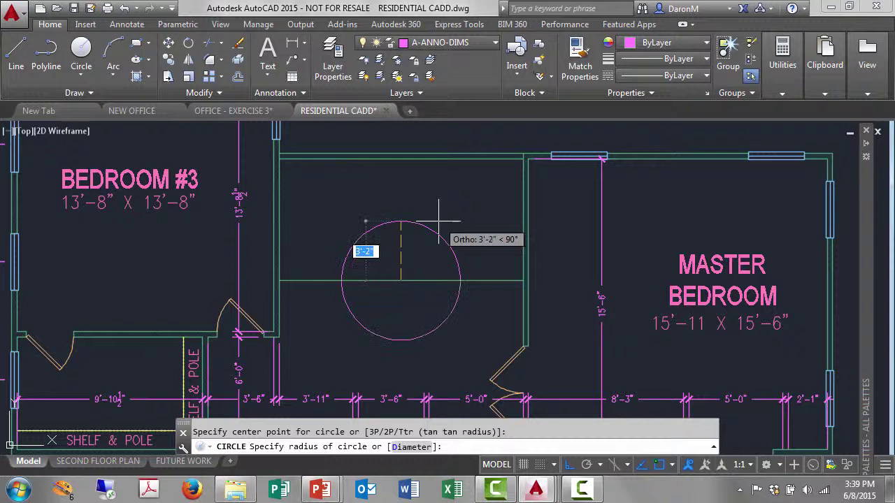
{"action": "key", "text": "Return"}
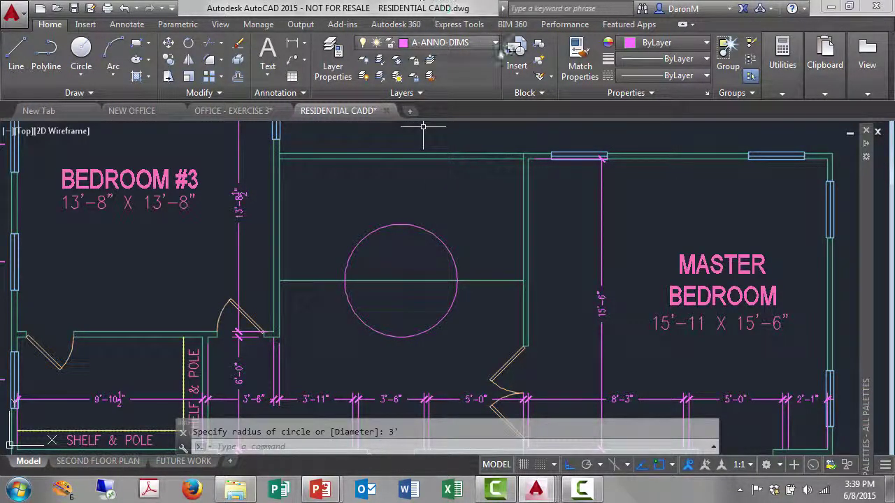
Make A-WALL the current layer and move the 3' circle onto A-WALL.
{"action": "left_click", "coordinate": [489, 43]}
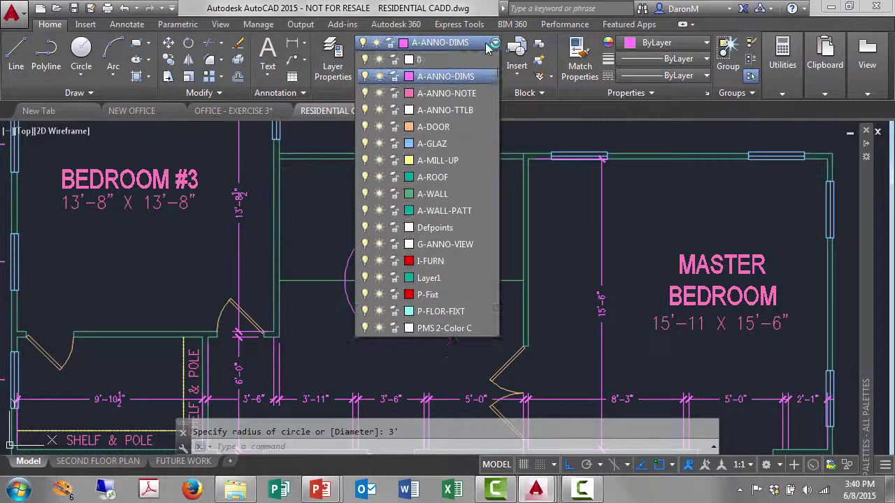
{"action": "left_click", "coordinate": [433, 194]}
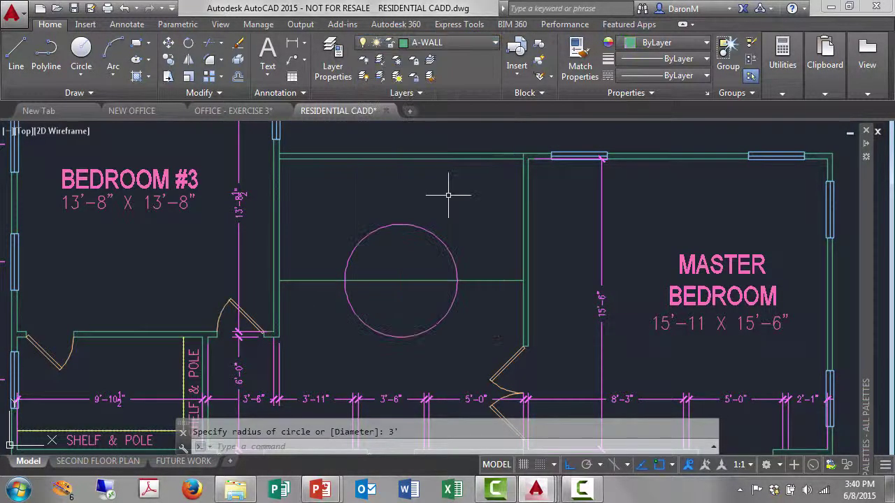
{"action": "left_click", "coordinate": [389, 227]}
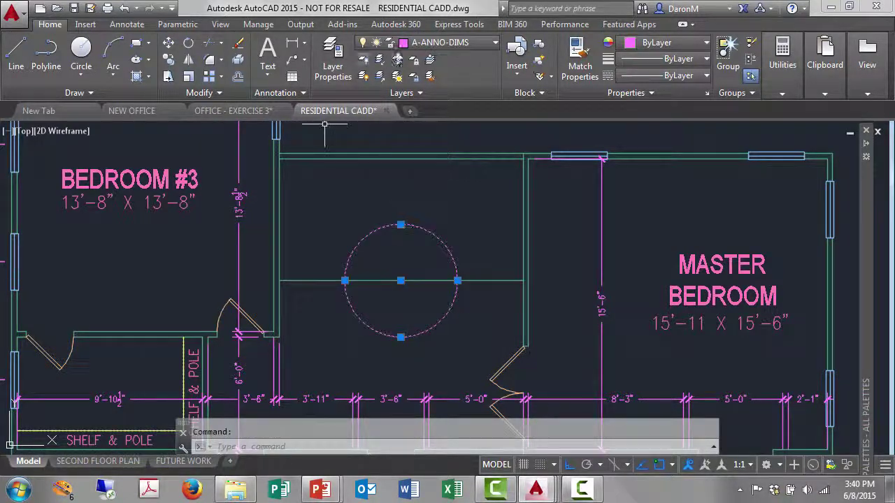
{"action": "left_click", "coordinate": [482, 44]}
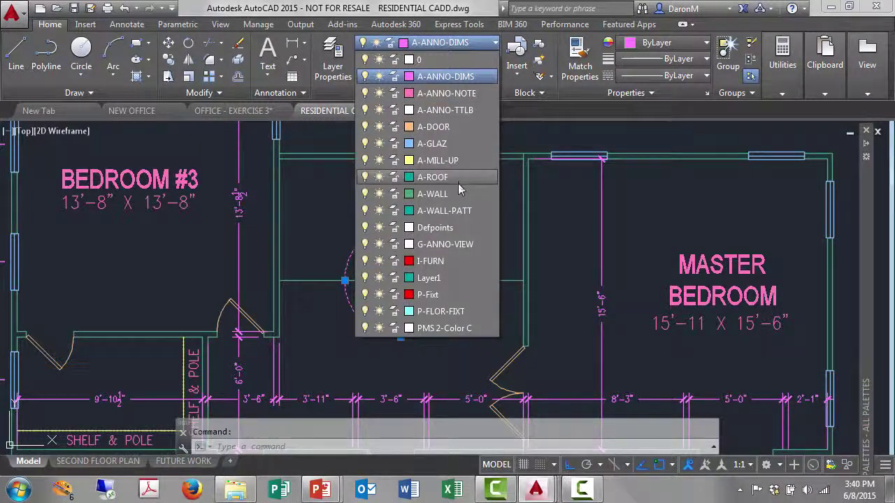
{"action": "left_click", "coordinate": [432, 194]}
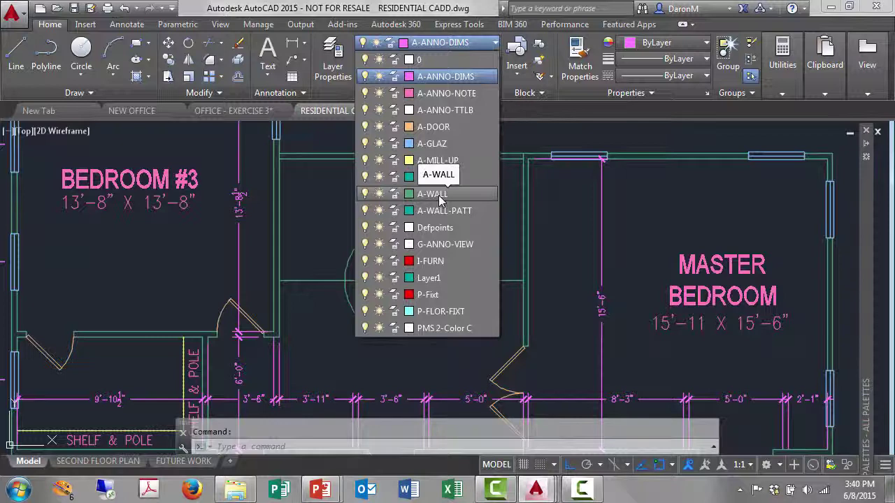
{"action": "key", "text": "Escape"}
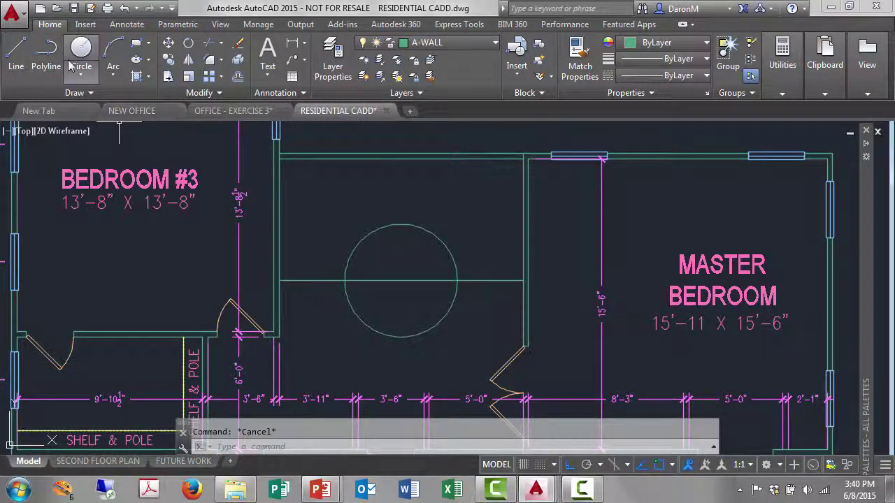
Draw a concentric 6'6" radius circle at the same midpoint.
{"action": "left_click", "coordinate": [81, 49]}
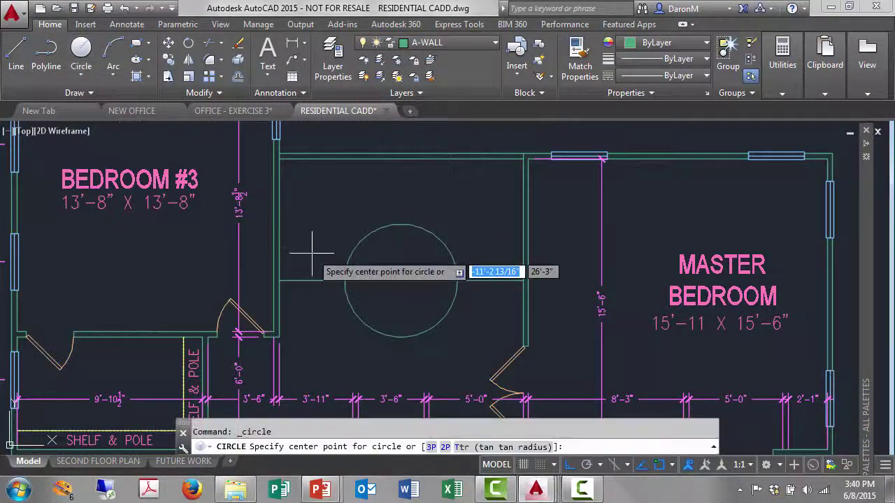
{"action": "left_click", "coordinate": [418, 282]}
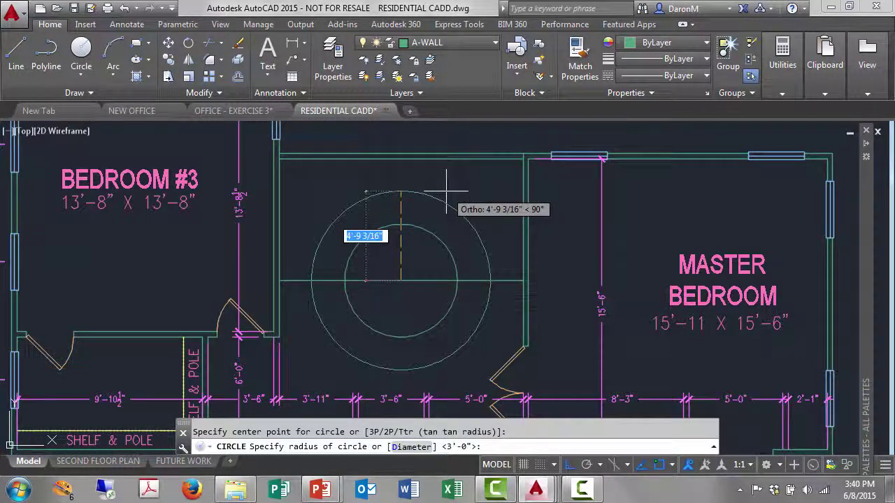
{"action": "type", "text": "6'0"}
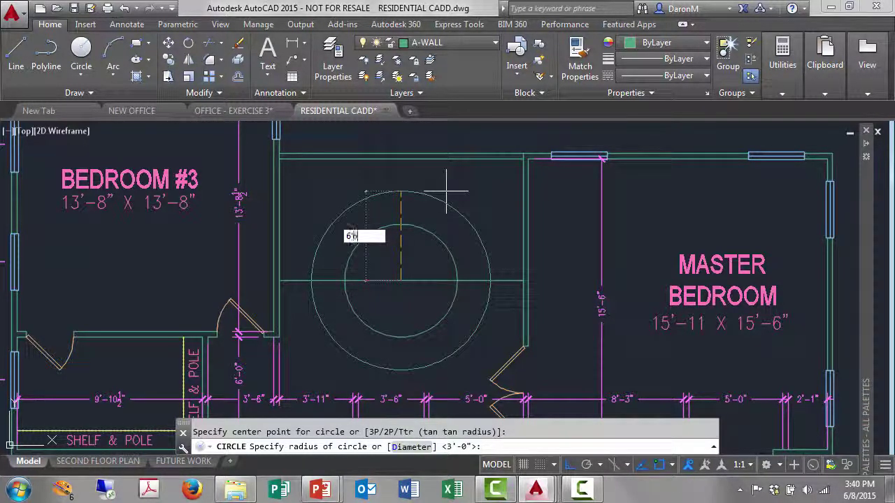
{"action": "type", "text": "6"}
{"action": "key", "text": "Return"}
{"action": "middle_click_drag", "start_coordinate": [430, 223], "coordinate": [427, 167]}
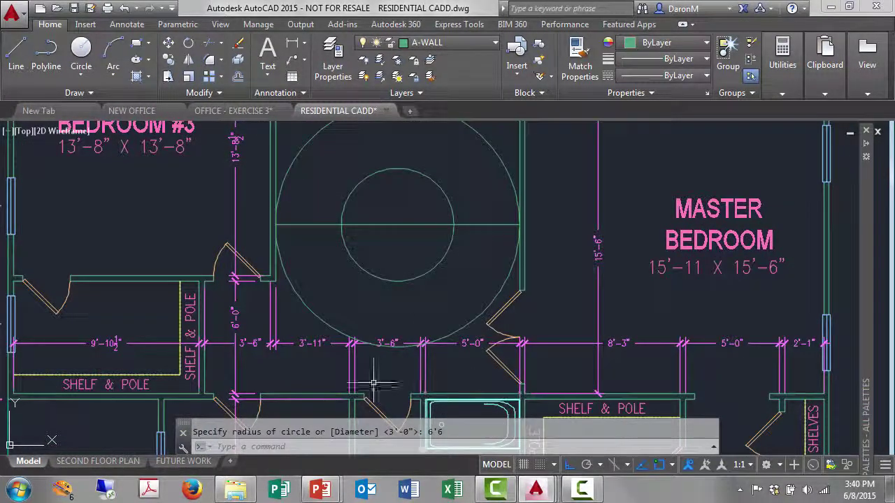
Freeze the A-ANNO-DIMS layer to hide the dimensions.
{"action": "left_click", "coordinate": [459, 44]}
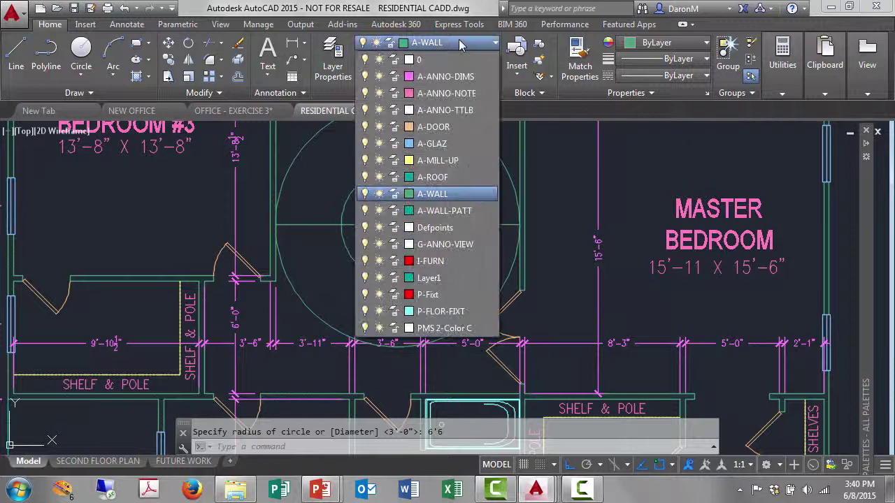
{"action": "left_click", "coordinate": [378, 77]}
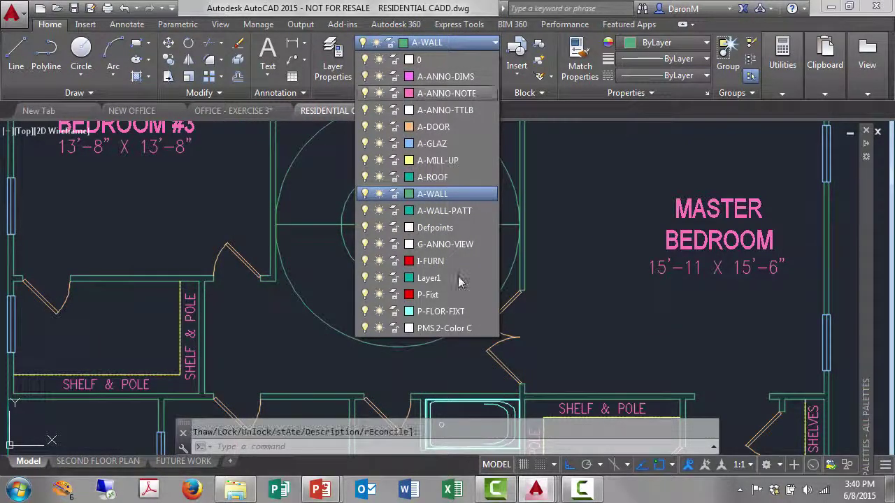
{"action": "left_click", "coordinate": [577, 311]}
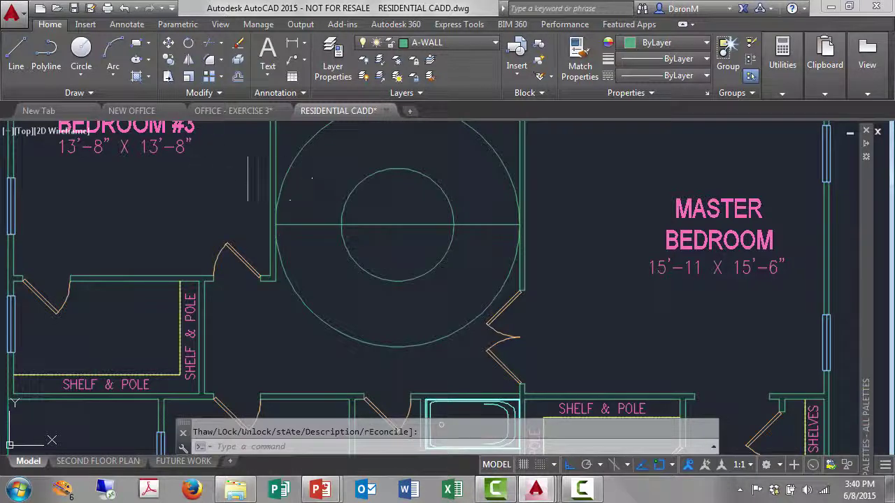
Trim away the lower halves of the 3' and 6'6" circles, leaving two semicircular arcs.
{"action": "left_click", "coordinate": [207, 43]}
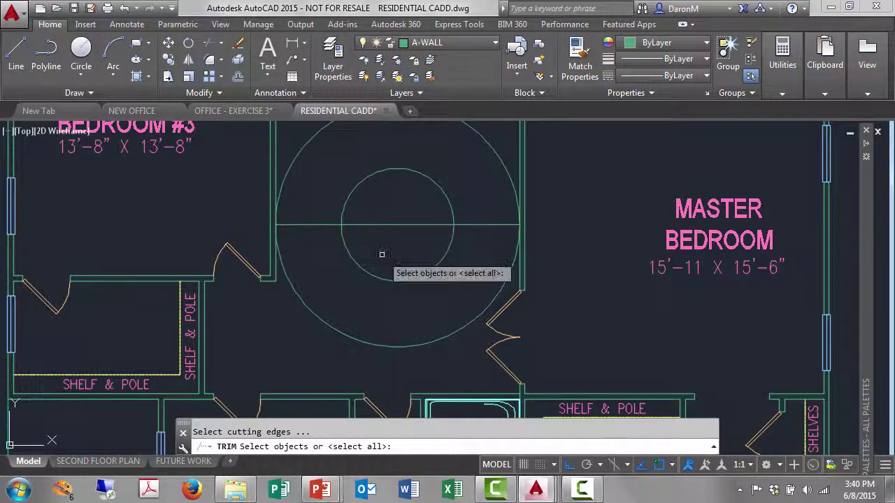
{"action": "key", "text": "Return"}
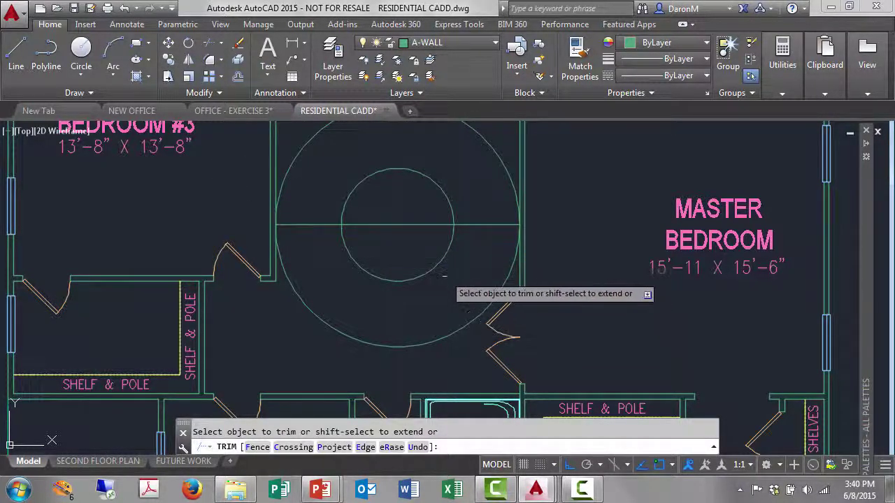
{"action": "left_click", "coordinate": [433, 267]}
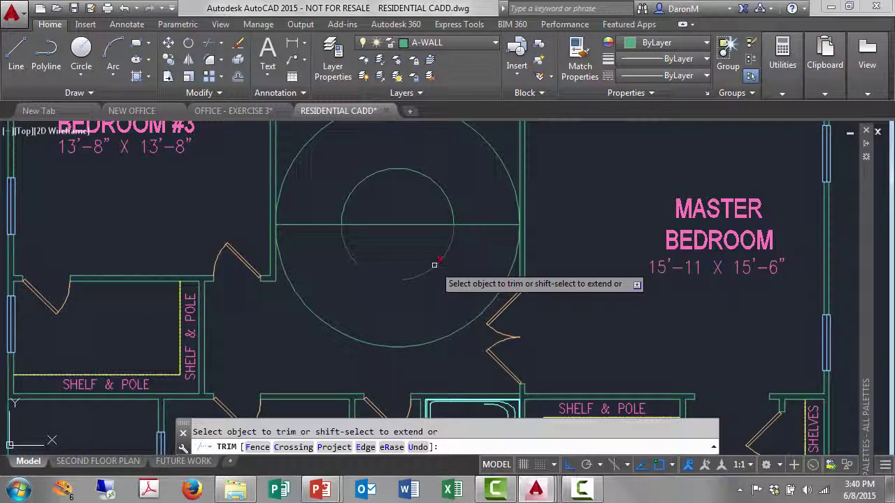
{"action": "left_click", "coordinate": [449, 329]}
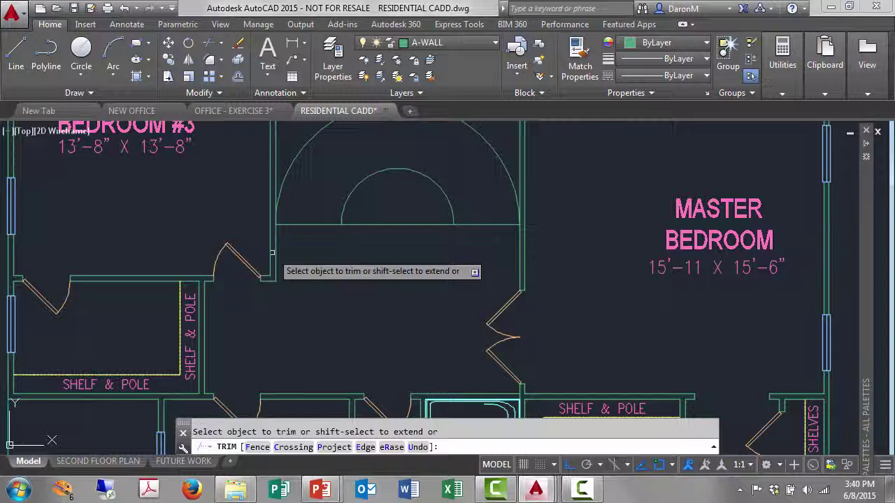
{"action": "key", "text": "Escape"}
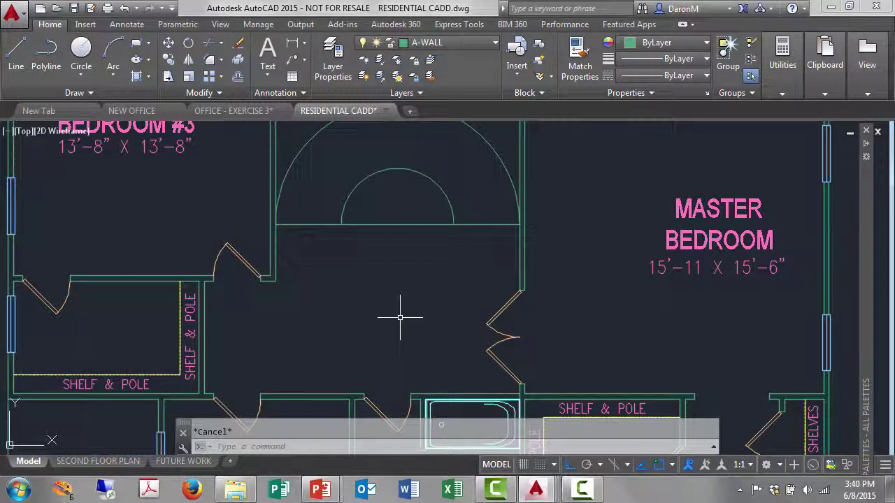
Offset the horizontal line under the arcs 2'8.5" downward.
{"action": "left_click", "coordinate": [238, 76]}
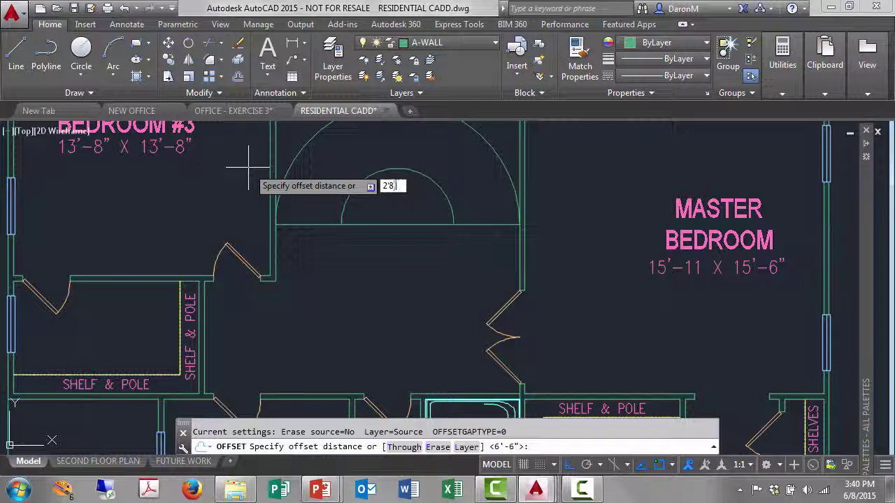
{"action": "key", "text": "Return"}
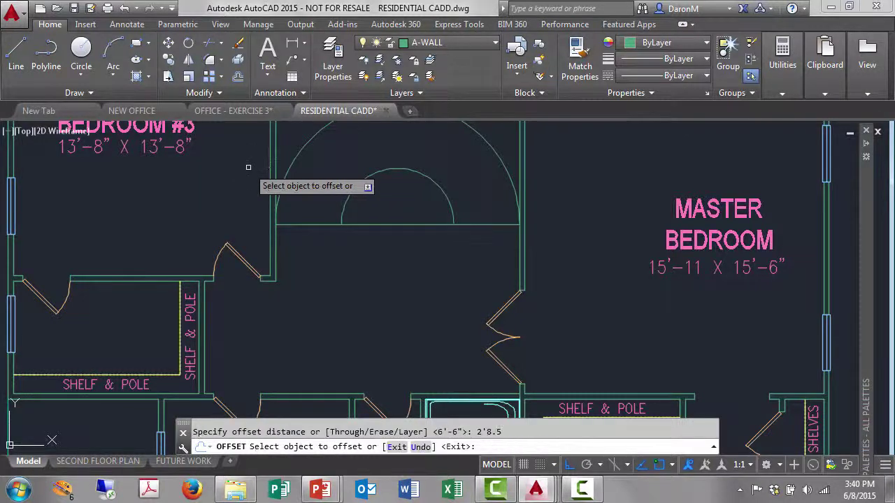
{"action": "left_click", "coordinate": [396, 224]}
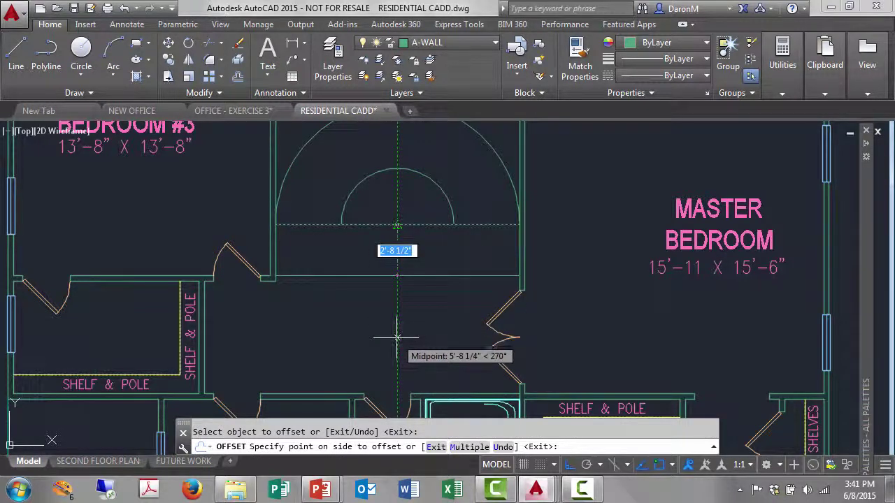
{"action": "left_click", "coordinate": [399, 351]}
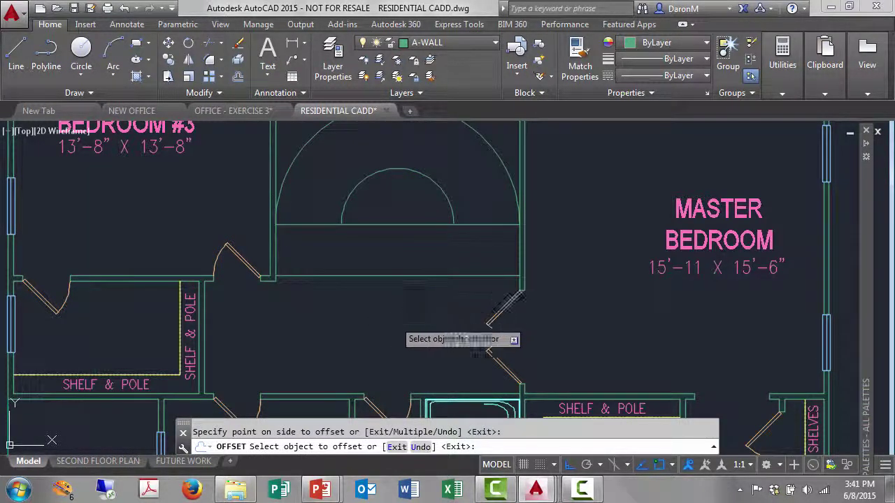
{"action": "key", "text": "Escape"}
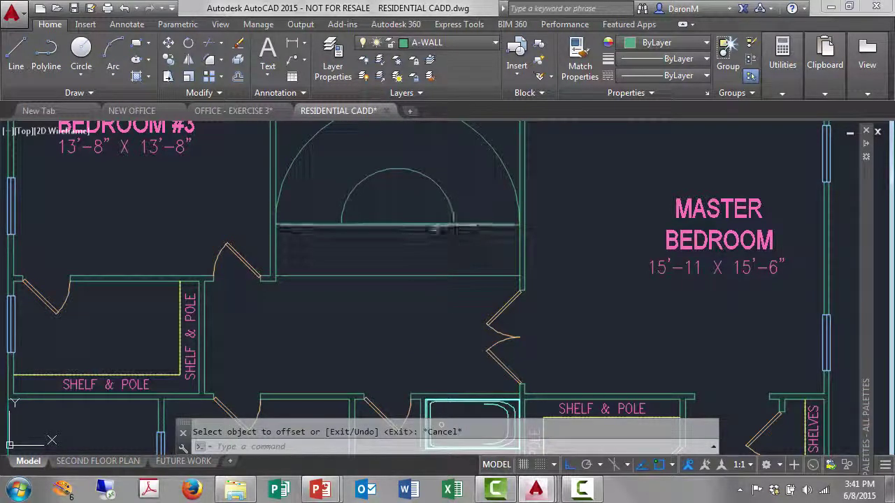
Draw a vertical line from the inner arc's right end down to the door.
{"action": "left_click", "coordinate": [16, 56]}
{"action": "left_click", "coordinate": [453, 224]}
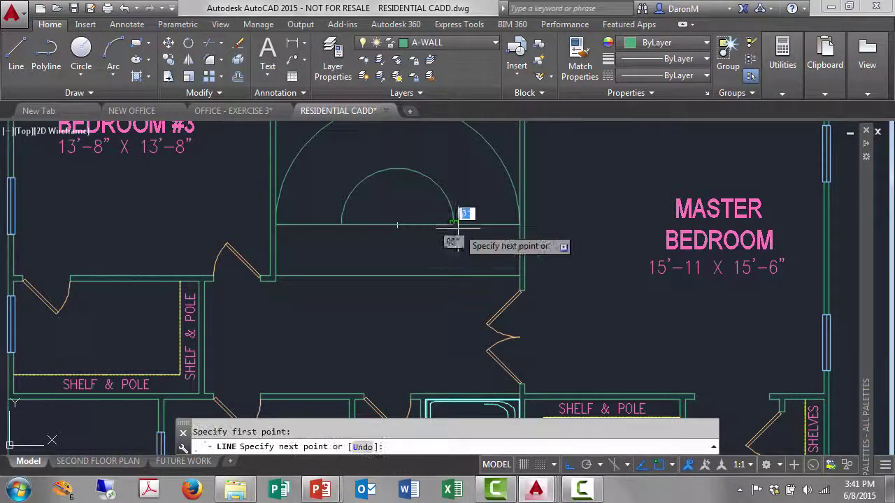
{"action": "left_click", "coordinate": [453, 343]}
{"action": "key", "text": "Escape"}
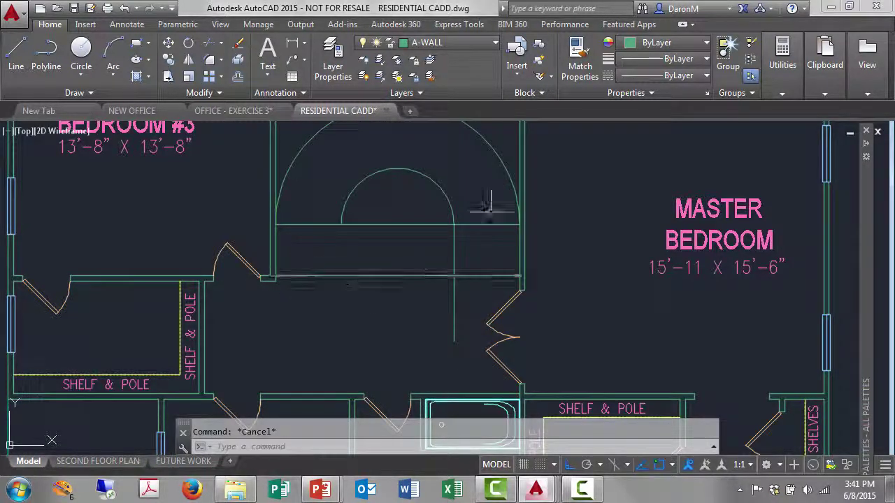
Trim the surplus wall and line pieces around the arcs to shape the stair opening.
{"action": "left_click", "coordinate": [208, 43]}
{"action": "key", "text": "Return"}
{"action": "left_click", "coordinate": [489, 276]}
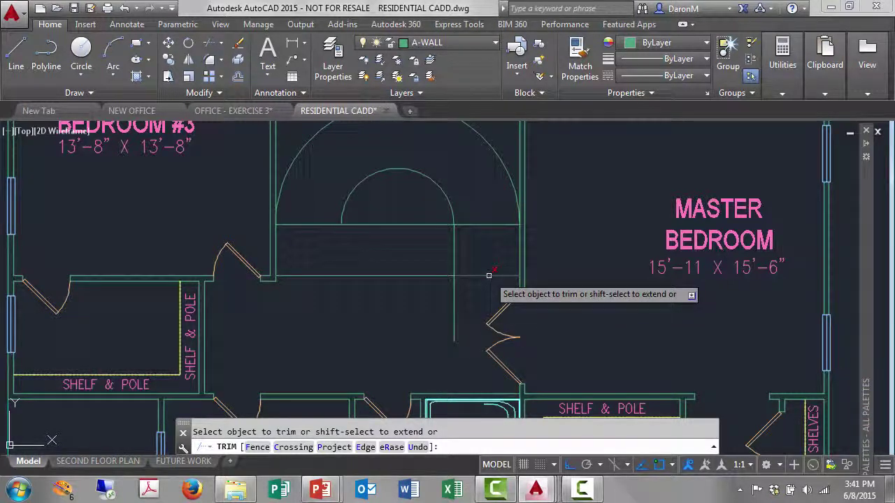
{"action": "left_click", "coordinate": [452, 308]}
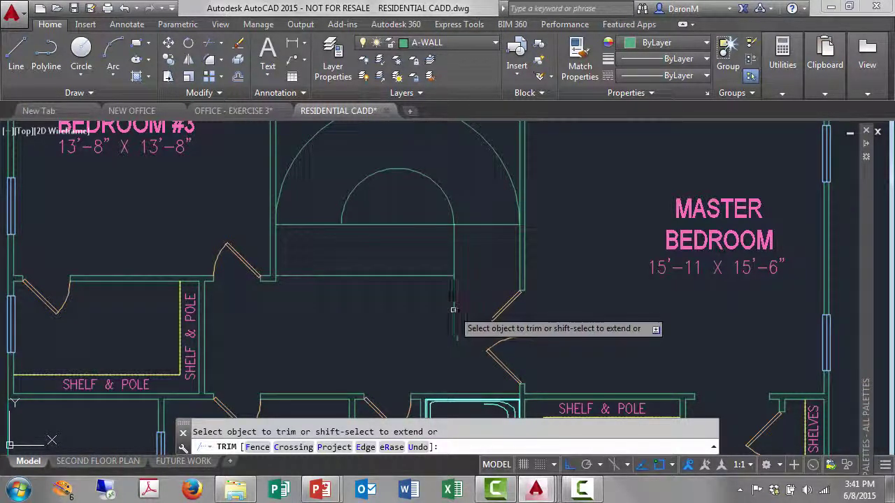
{"action": "left_click", "coordinate": [312, 225]}
{"action": "left_click", "coordinate": [363, 226]}
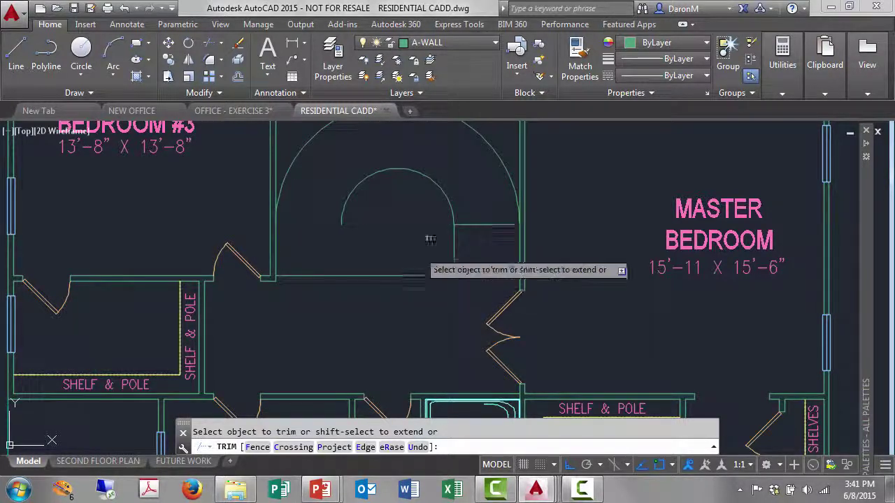
{"action": "middle_click_drag", "start_coordinate": [512, 277], "coordinate": [512, 303]}
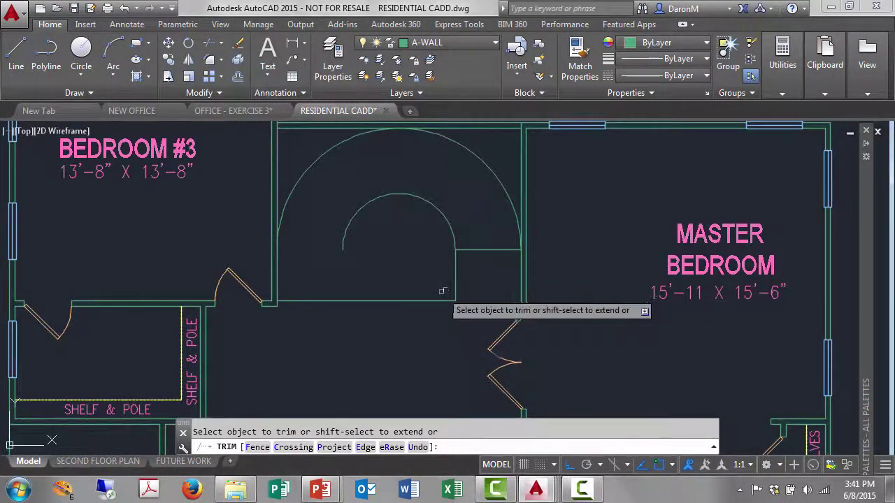
{"action": "left_click", "coordinate": [372, 128]}
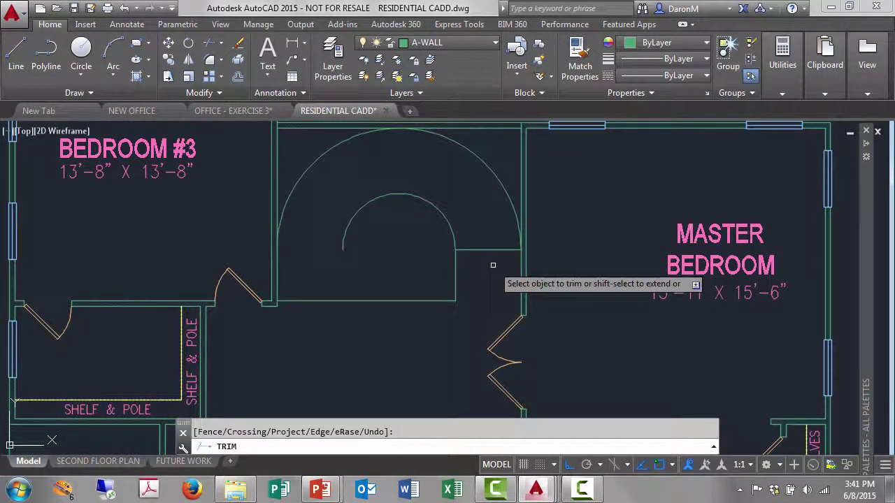
{"action": "key", "text": "Escape"}
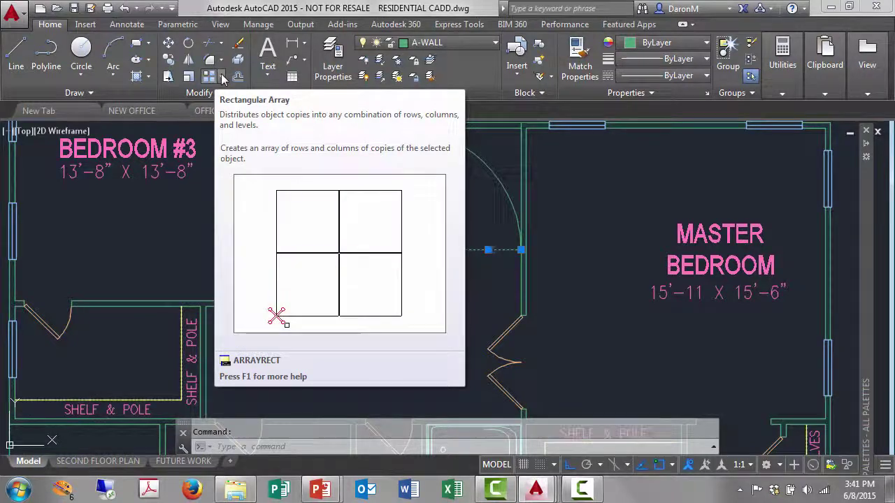
Polar-array the tread line around the arc centre with 16 items and a 180° fill angle.
{"action": "left_click", "coordinate": [223, 76]}
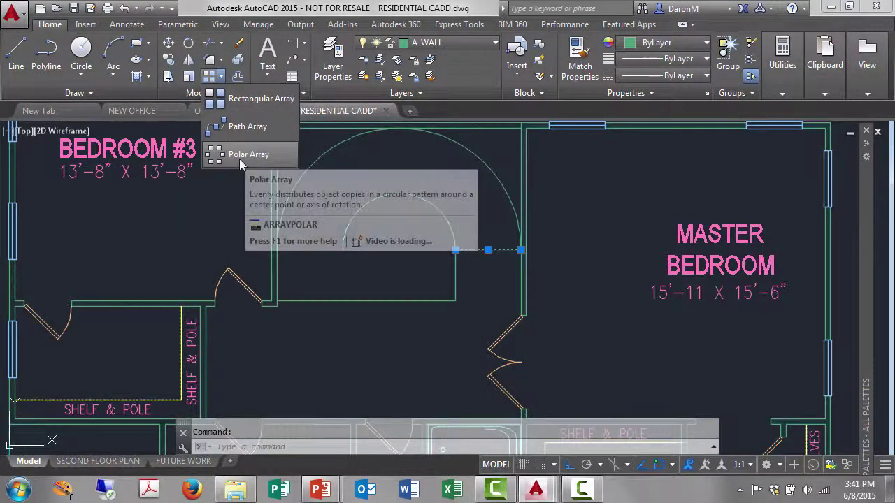
{"action": "key", "text": "Escape"}
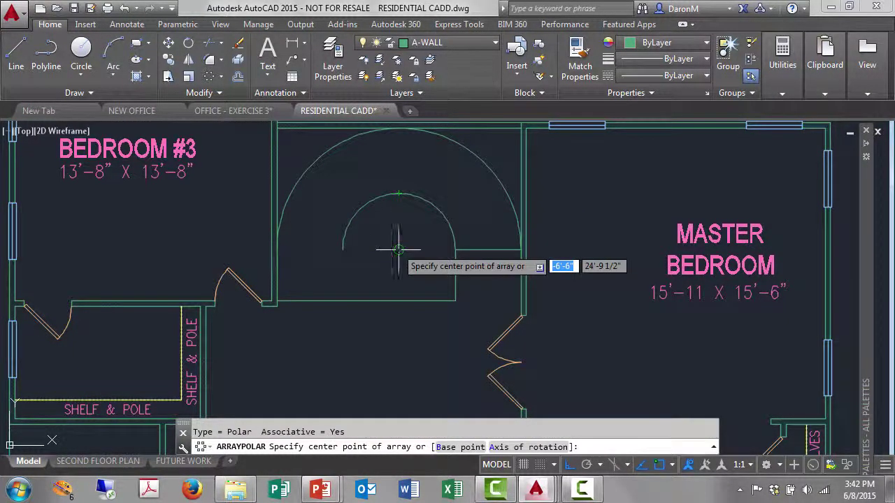
{"action": "left_click", "coordinate": [398, 250]}
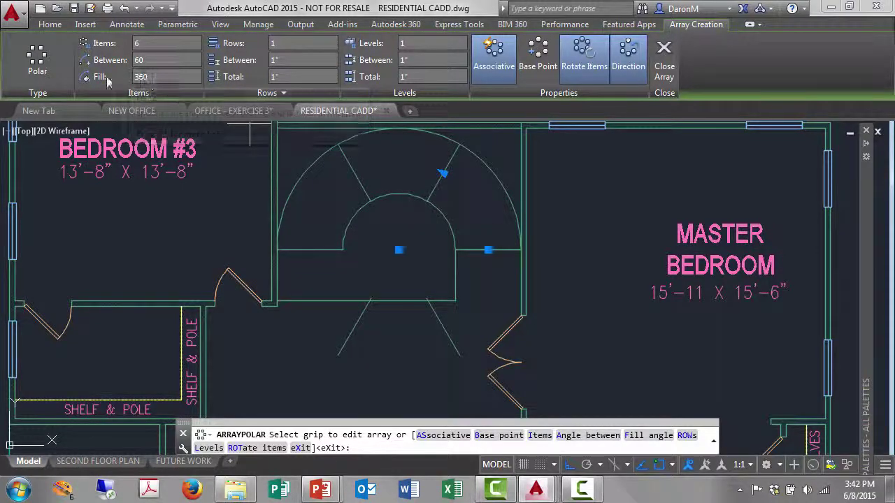
{"action": "left_click", "coordinate": [152, 42]}
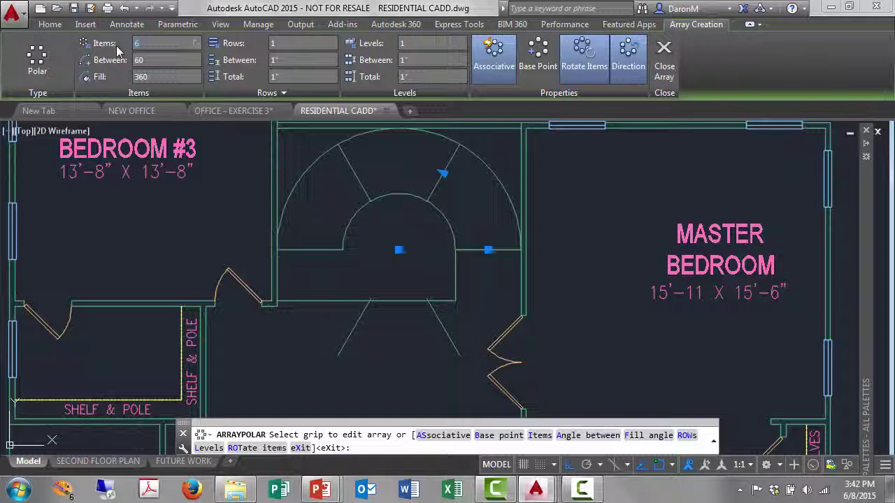
{"action": "type", "text": "16"}
{"action": "key", "text": "Return"}
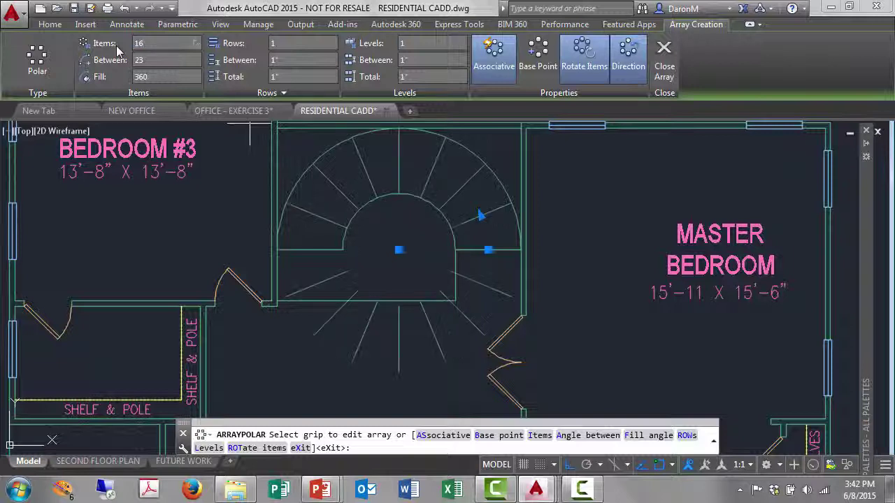
{"action": "left_click", "coordinate": [140, 77]}
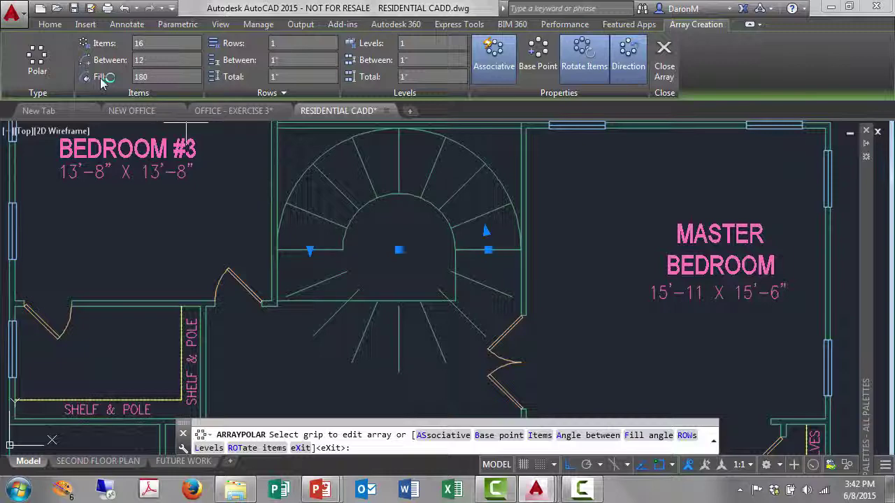
{"action": "left_click", "coordinate": [175, 59]}
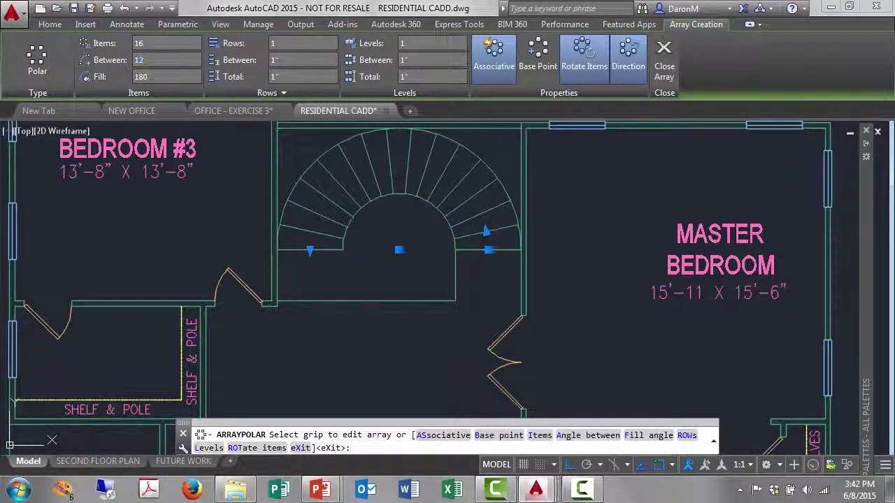
Undo the first tread array and reselect the tread line beside the inner arc.
{"action": "key", "text": "Escape"}
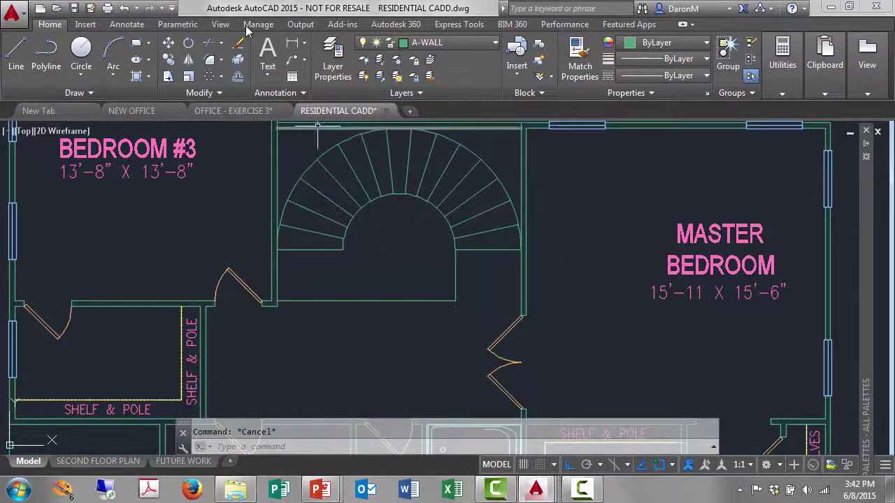
{"action": "left_click", "coordinate": [123, 9]}
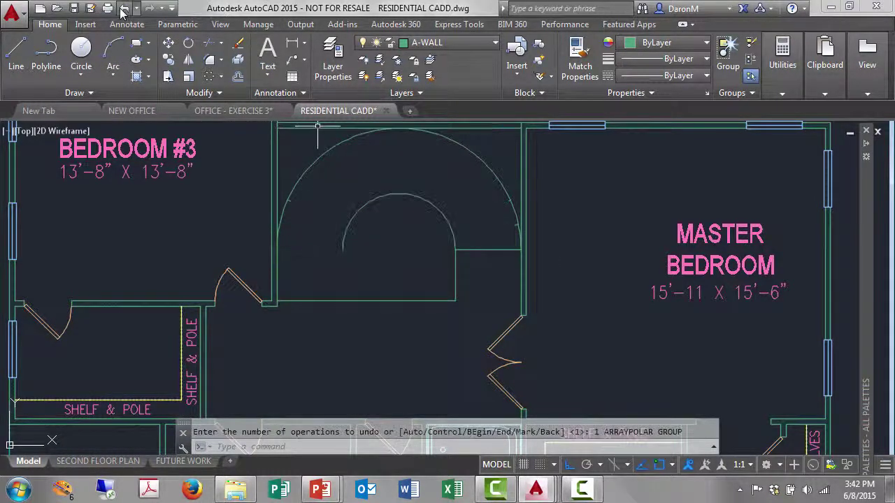
{"action": "left_click", "coordinate": [490, 250]}
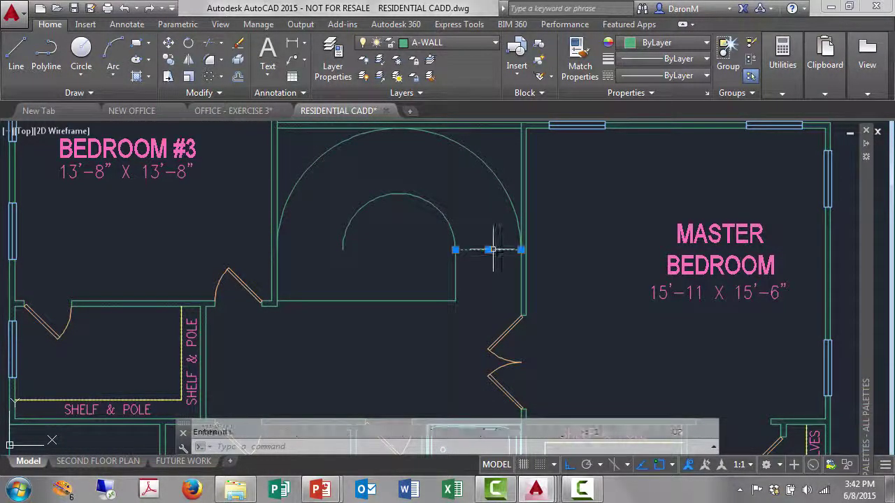
Recreate the polar array at the arc centre with 16 treads over 180° and finish it.
{"action": "left_click", "coordinate": [221, 77]}
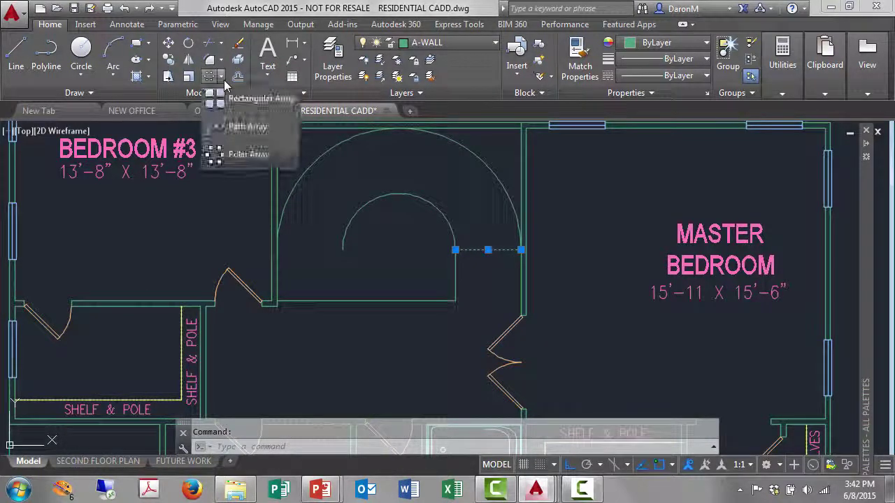
{"action": "left_click", "coordinate": [234, 156]}
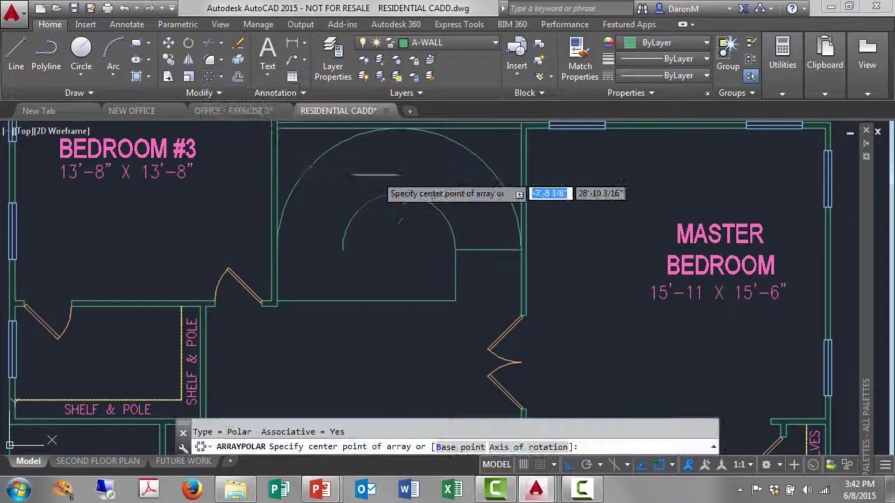
{"action": "left_click", "coordinate": [399, 249]}
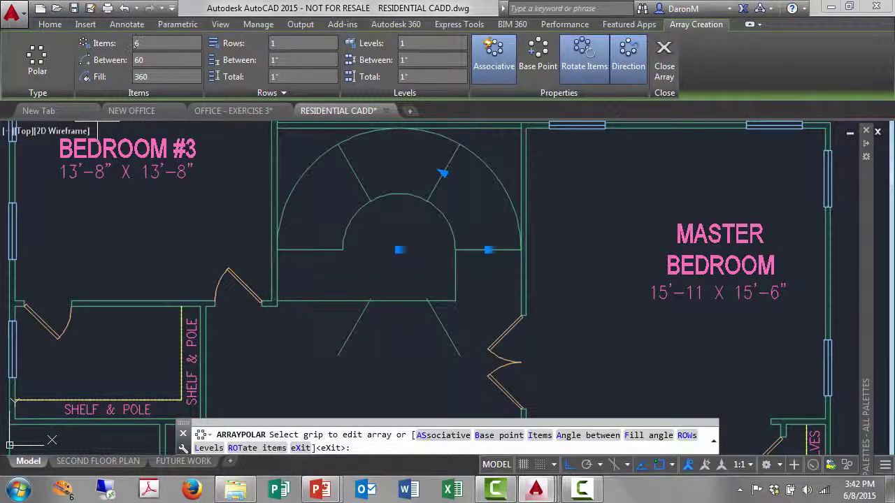
{"action": "left_click", "coordinate": [158, 43]}
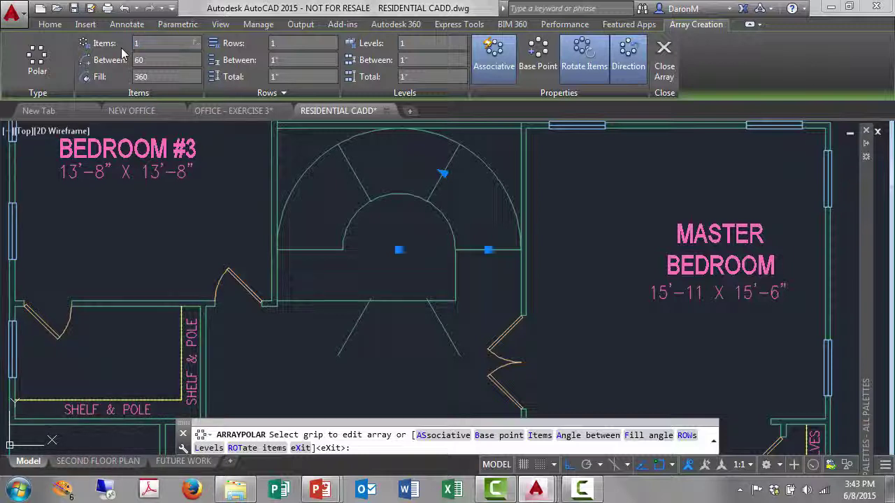
{"action": "key", "text": "Return"}
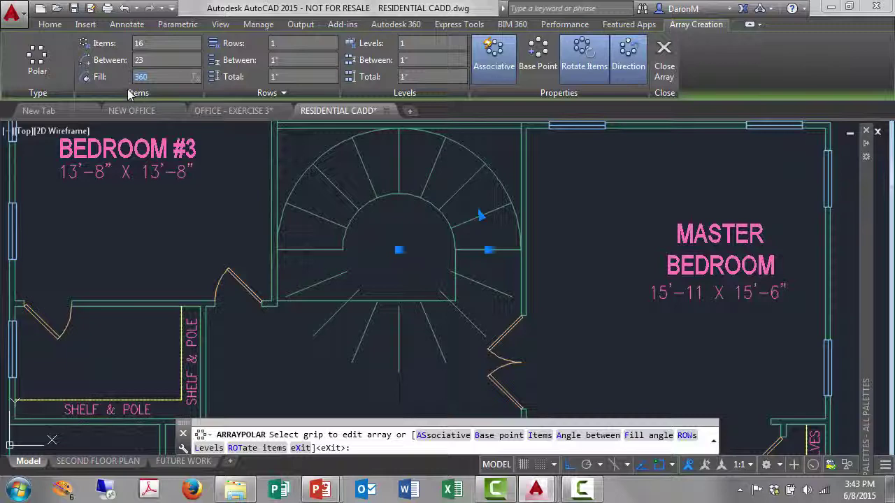
{"action": "type", "text": "180"}
{"action": "key", "text": "Return"}
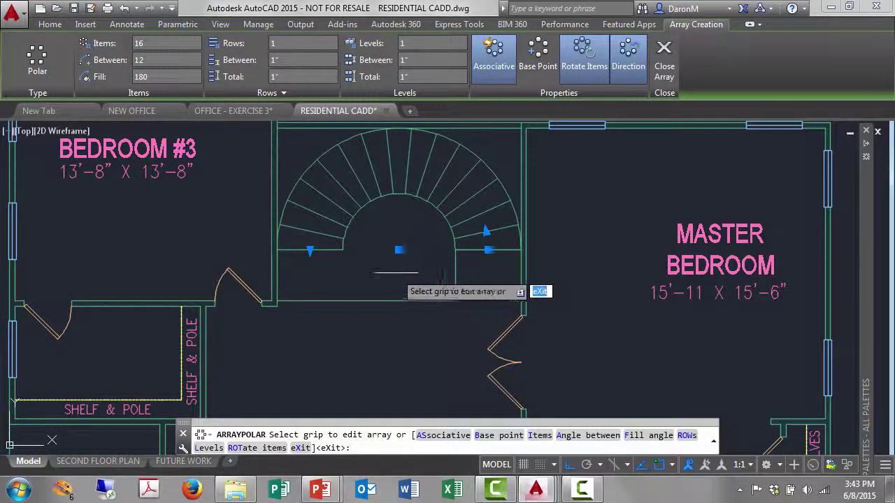
{"action": "key", "text": "Escape"}
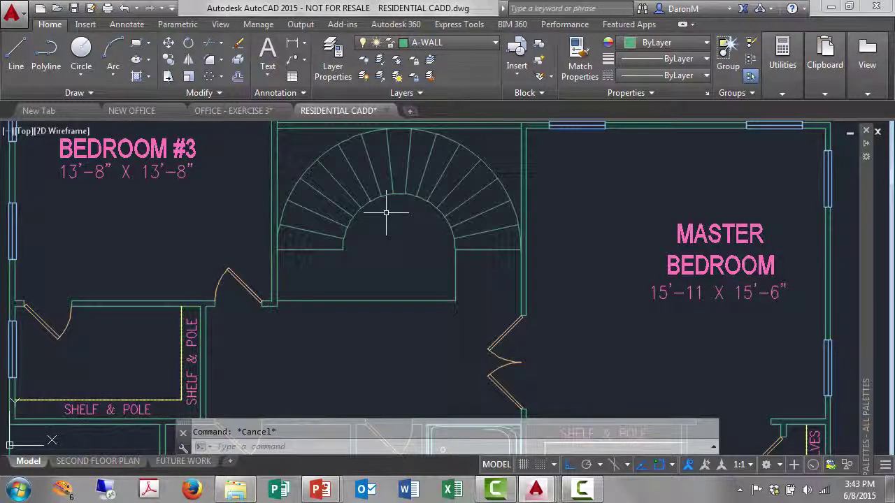
Select the 16-tread polar array and explode it with Explode on the Home tab.
{"action": "left_click", "coordinate": [490, 252]}
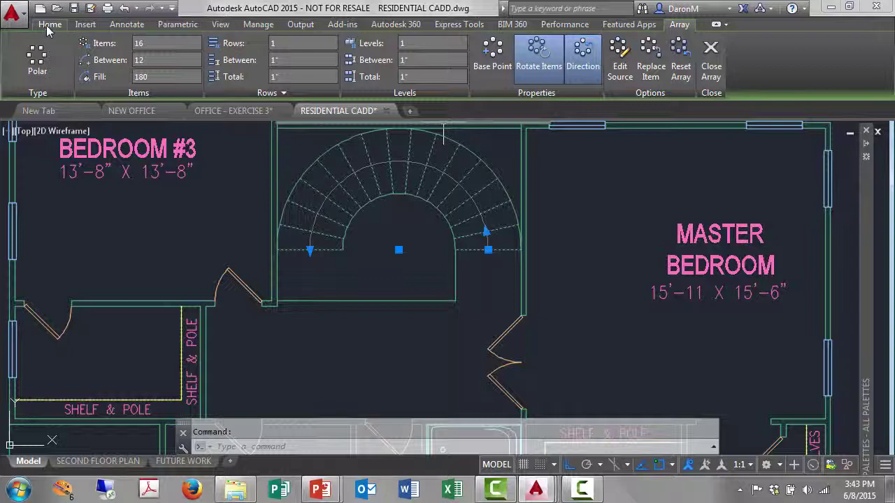
{"action": "left_click", "coordinate": [47, 25]}
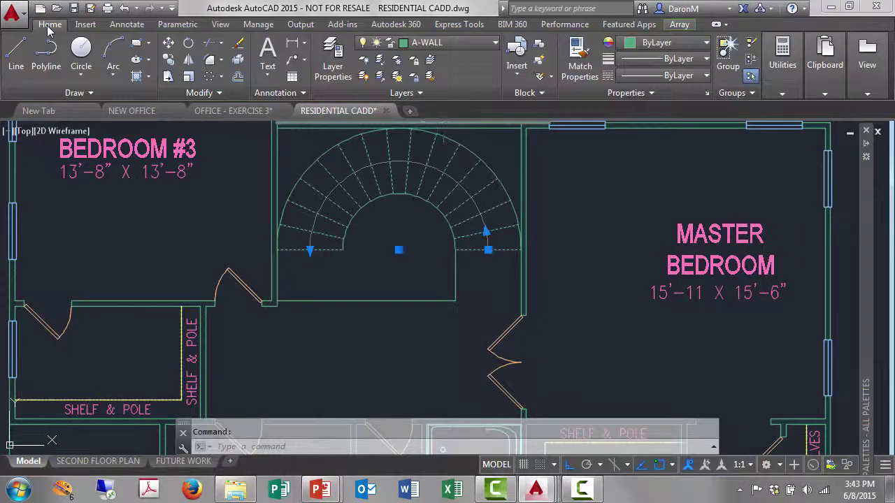
{"action": "left_click", "coordinate": [238, 60]}
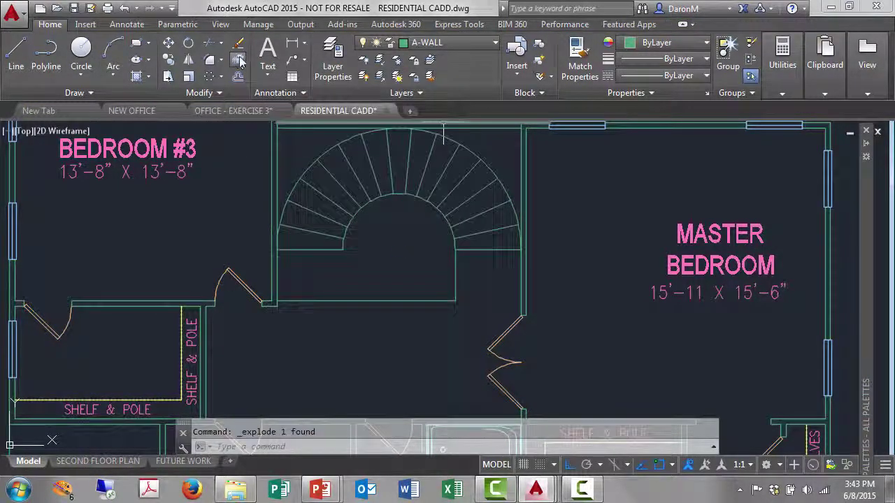
{"action": "key", "text": "Escape"}
{"action": "left_click", "coordinate": [409, 149]}
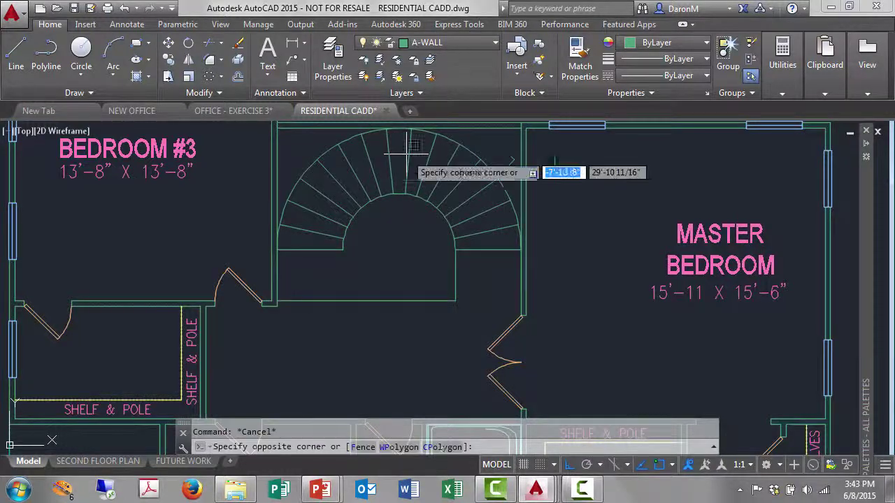
{"action": "left_click", "coordinate": [351, 179]}
{"action": "key", "text": "Escape"}
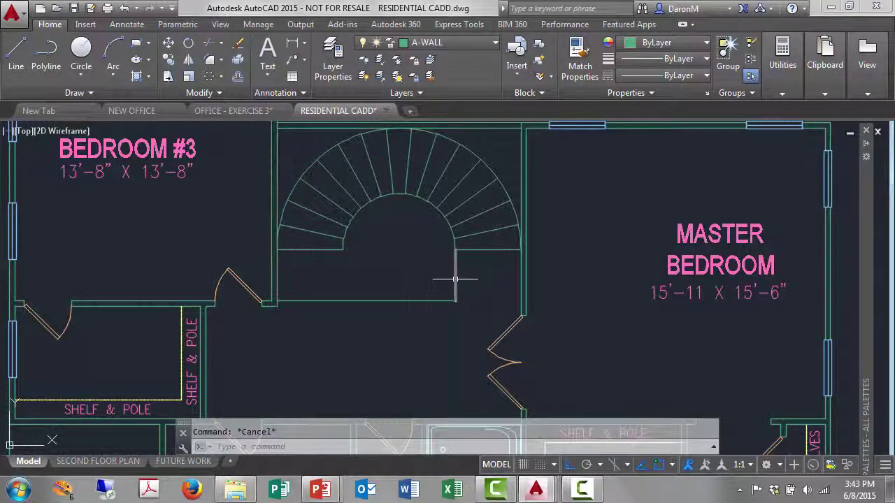
{"action": "scroll", "coordinate": [443, 305], "scroll_direction": "up", "scroll_amount": 3}
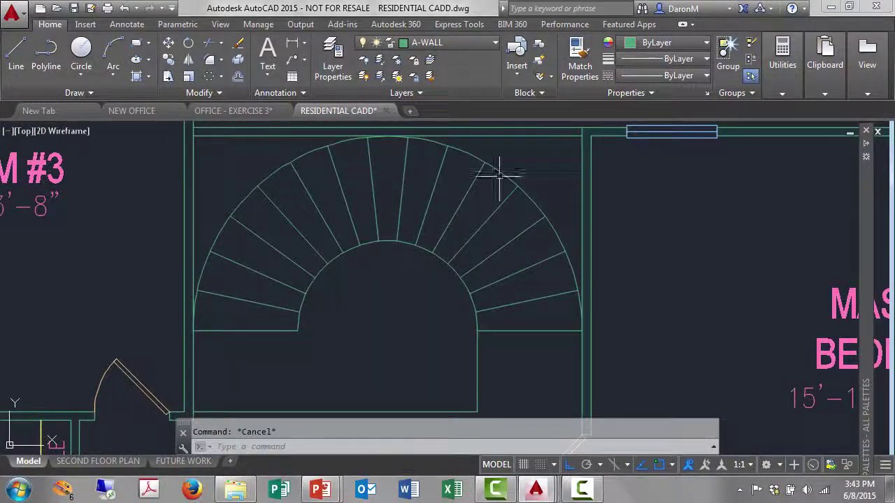
{"action": "left_click", "coordinate": [512, 177]}
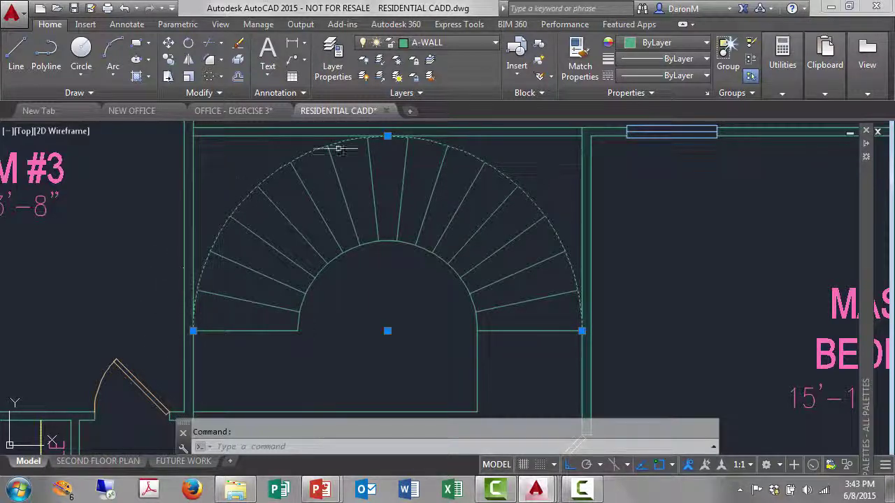
{"action": "key", "text": "Escape"}
{"action": "middle_click_drag", "start_coordinate": [519, 244], "coordinate": [527, 202]}
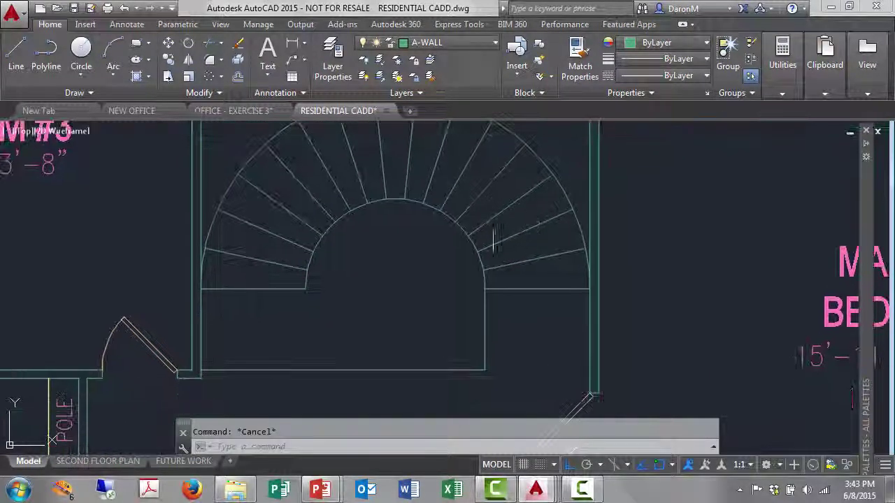
{"action": "middle_click_drag", "start_coordinate": [510, 259], "coordinate": [519, 224]}
{"action": "scroll", "coordinate": [485, 250], "scroll_direction": "up", "scroll_amount": 2}
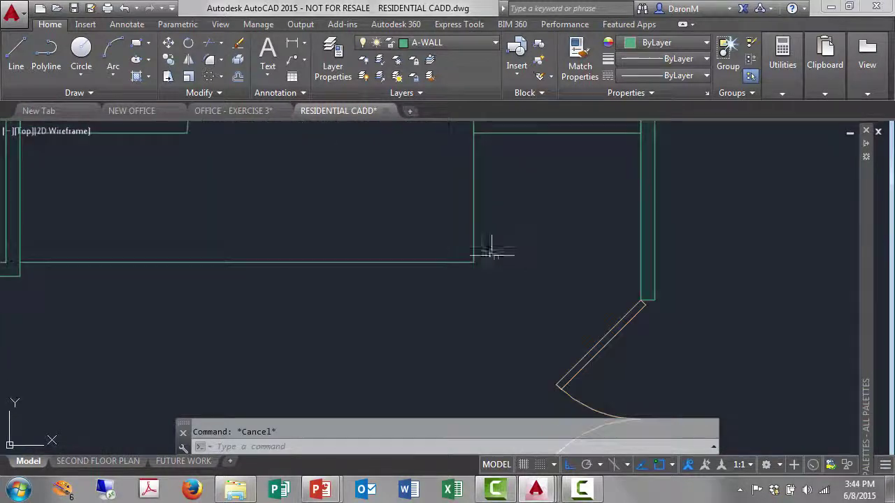
{"action": "middle_click_drag", "start_coordinate": [472, 197], "coordinate": [490, 302]}
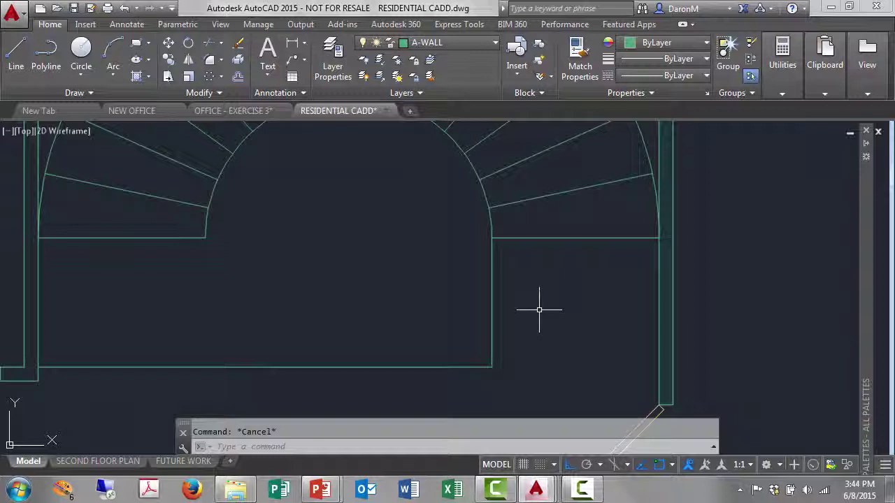
Offset the bottom edge and right vertical edge twice each at distance 1.
{"action": "left_click", "coordinate": [238, 76]}
{"action": "type", "text": "1"}
{"action": "key", "text": "Return"}
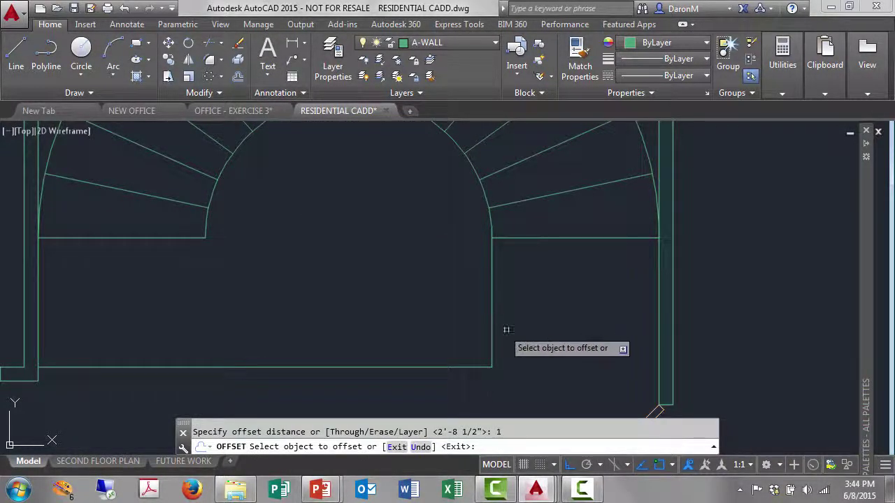
{"action": "left_click", "coordinate": [462, 367]}
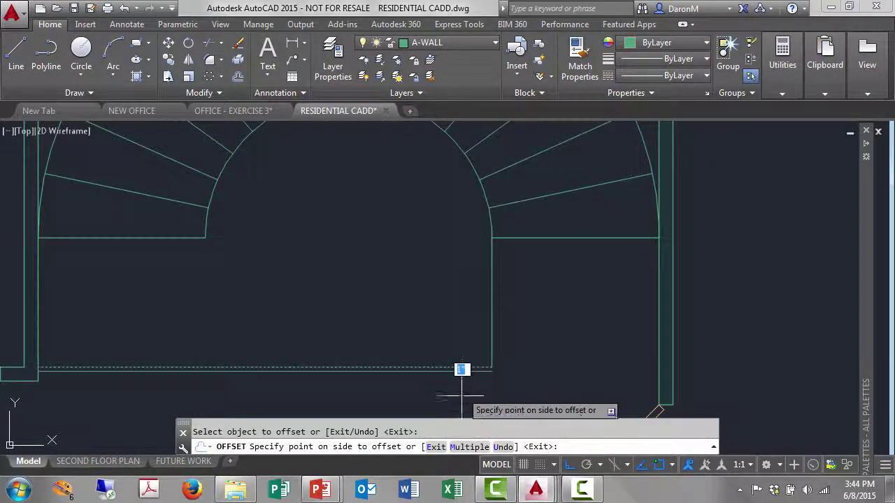
{"action": "left_click", "coordinate": [461, 395]}
{"action": "left_click", "coordinate": [457, 370]}
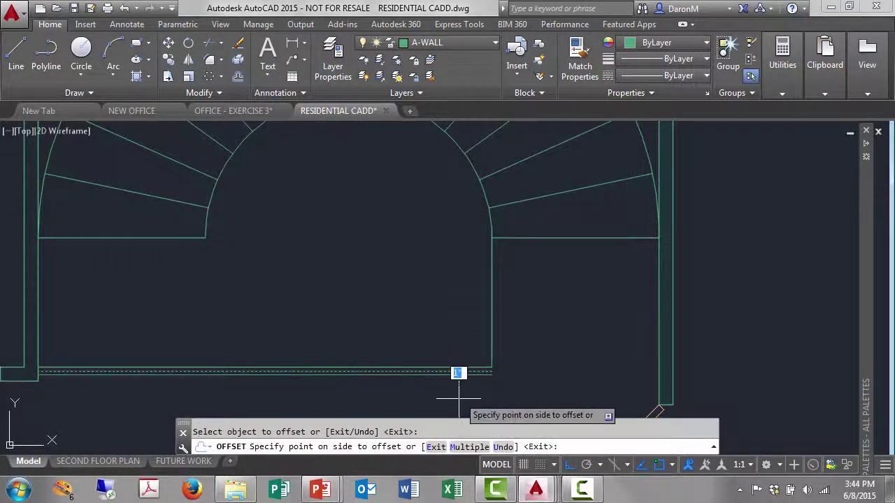
{"action": "left_click", "coordinate": [457, 395]}
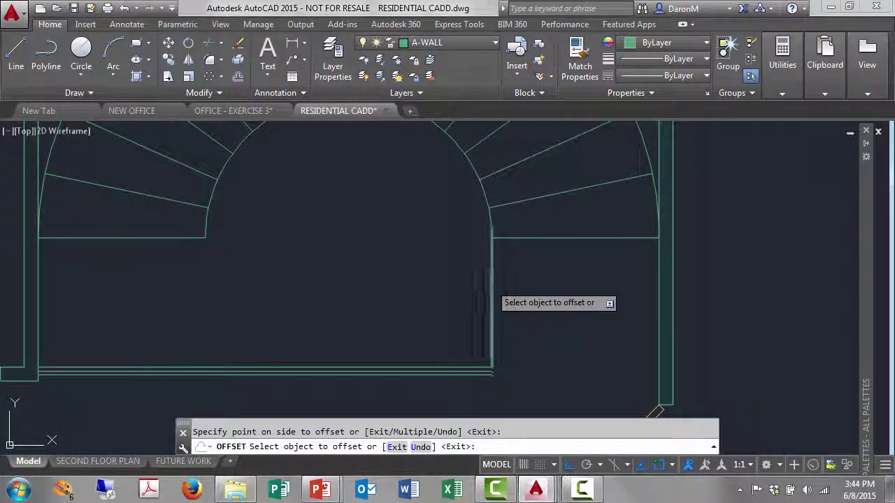
{"action": "left_click", "coordinate": [492, 286]}
{"action": "left_click", "coordinate": [529, 296]}
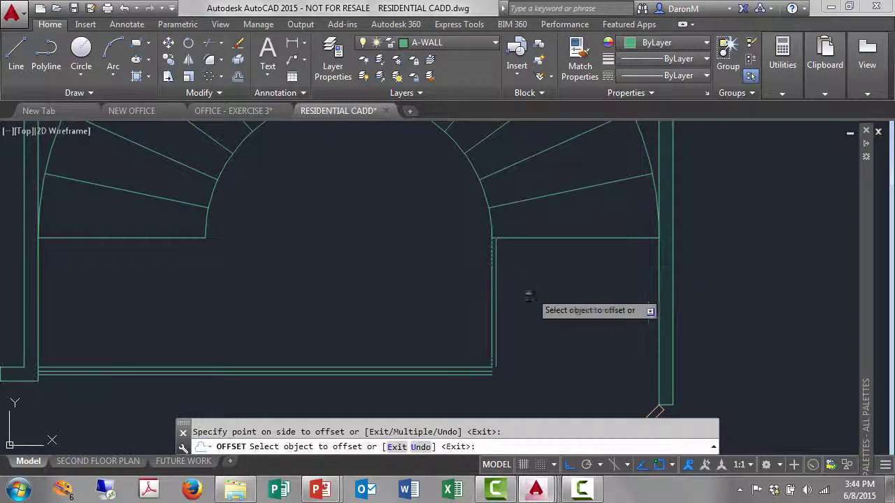
{"action": "left_click", "coordinate": [495, 285]}
{"action": "left_click", "coordinate": [567, 278]}
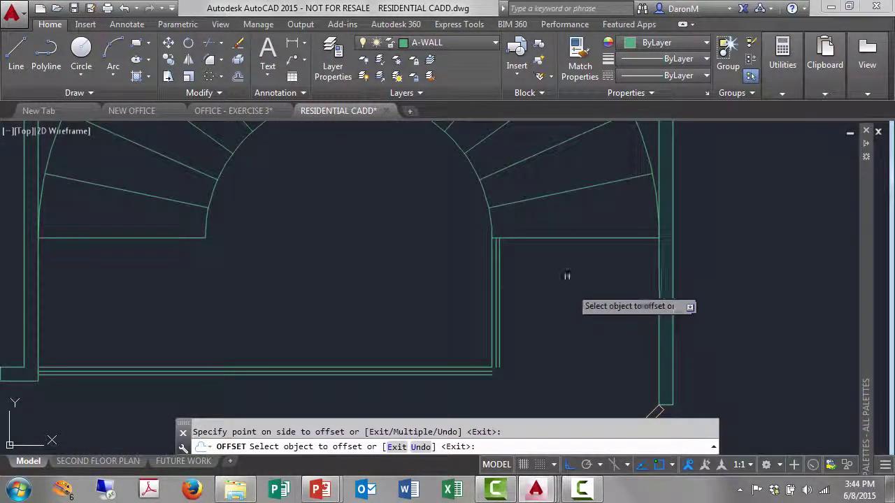
Offset the inner stair arc twice at distance 1 to form double railing arcs.
{"action": "left_click", "coordinate": [496, 221]}
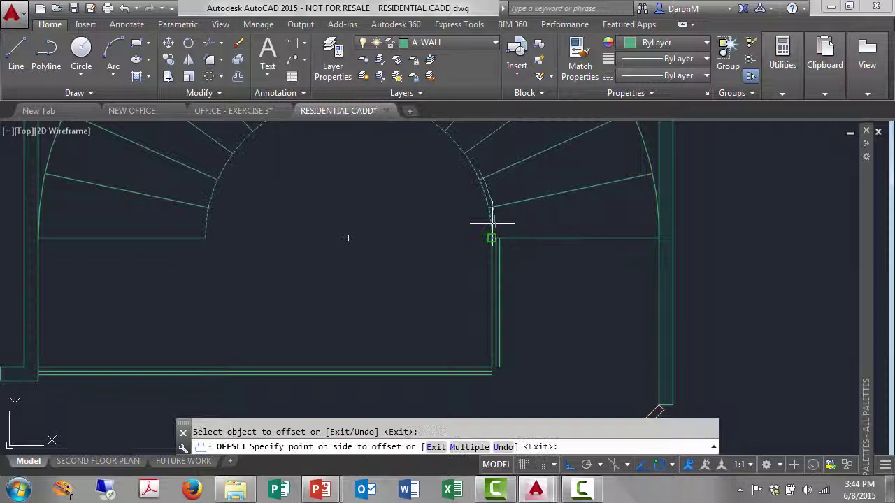
{"action": "left_click", "coordinate": [550, 217]}
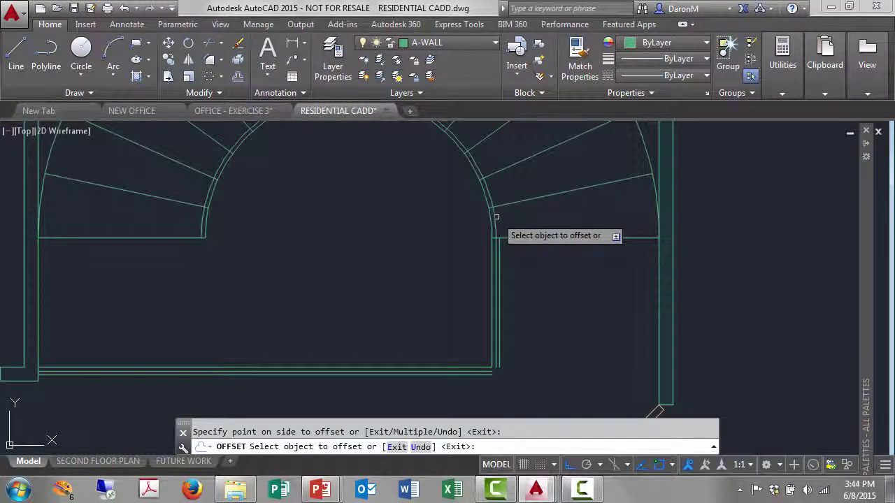
{"action": "left_click", "coordinate": [495, 220]}
{"action": "left_click", "coordinate": [556, 231]}
{"action": "scroll", "coordinate": [372, 303], "scroll_direction": "up", "scroll_amount": 2}
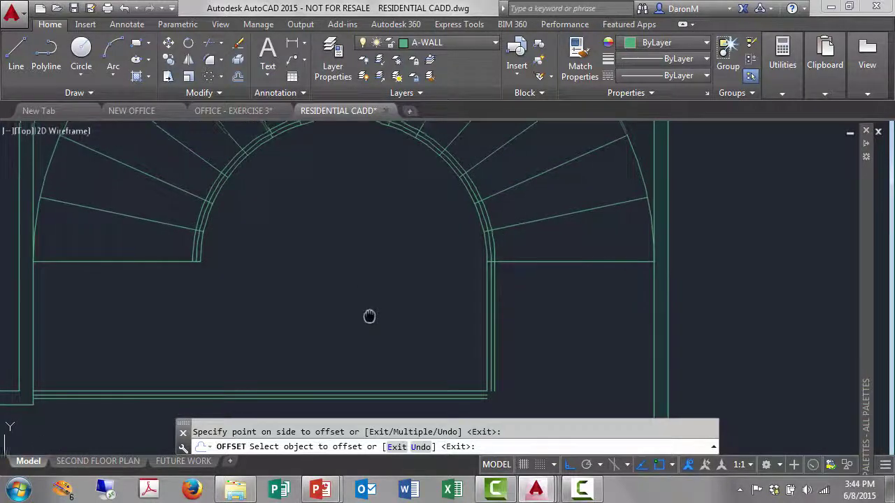
{"action": "scroll", "coordinate": [193, 286], "scroll_direction": "down", "scroll_amount": 2}
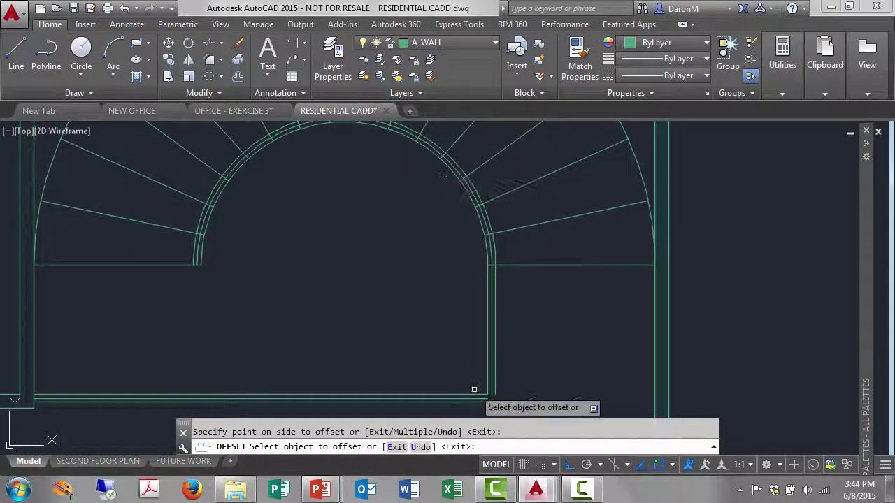
{"action": "middle_click_drag", "start_coordinate": [467, 336], "coordinate": [483, 255]}
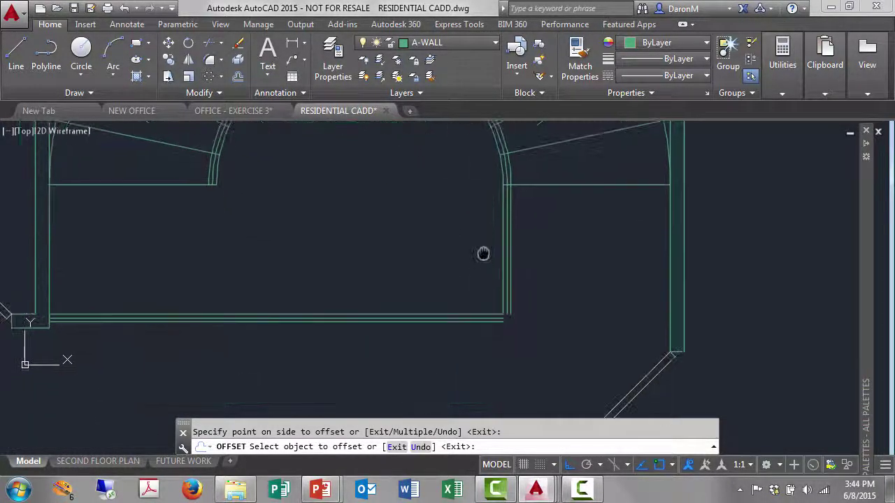
{"action": "scroll", "coordinate": [515, 318], "scroll_direction": "up", "scroll_amount": 2}
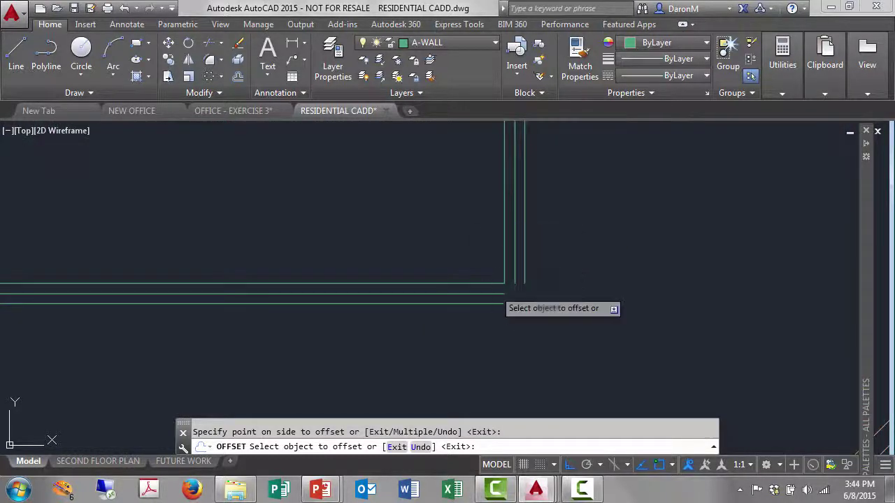
{"action": "scroll", "coordinate": [461, 280], "scroll_direction": "down", "scroll_amount": 3}
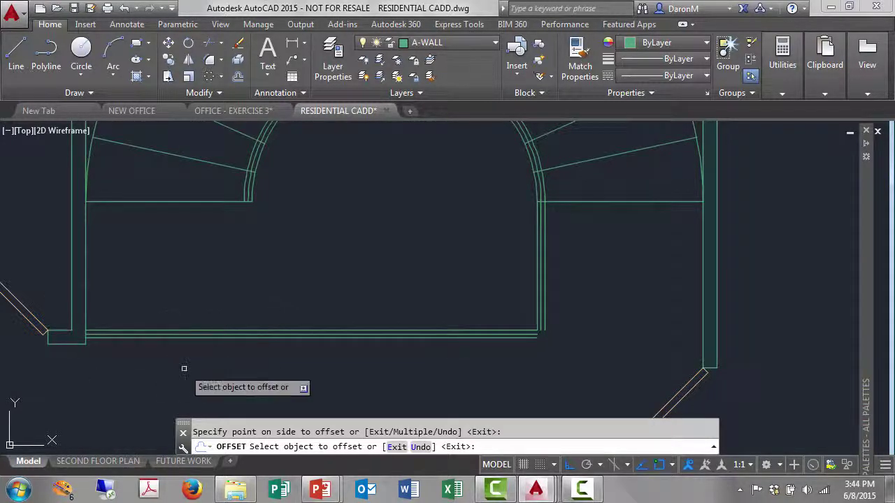
{"action": "scroll", "coordinate": [457, 219], "scroll_direction": "down", "scroll_amount": 2}
{"action": "middle_click_drag", "start_coordinate": [457, 219], "coordinate": [474, 301]}
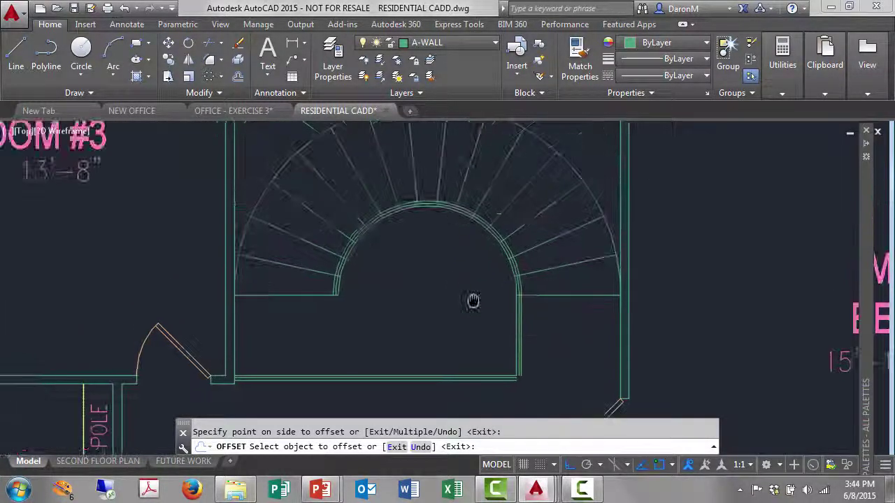
{"action": "key", "text": "Escape"}
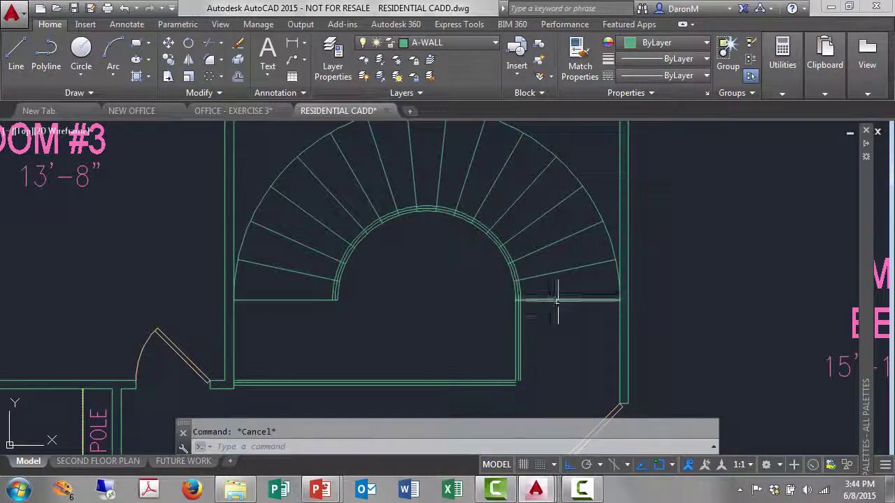
{"action": "left_click", "coordinate": [559, 300]}
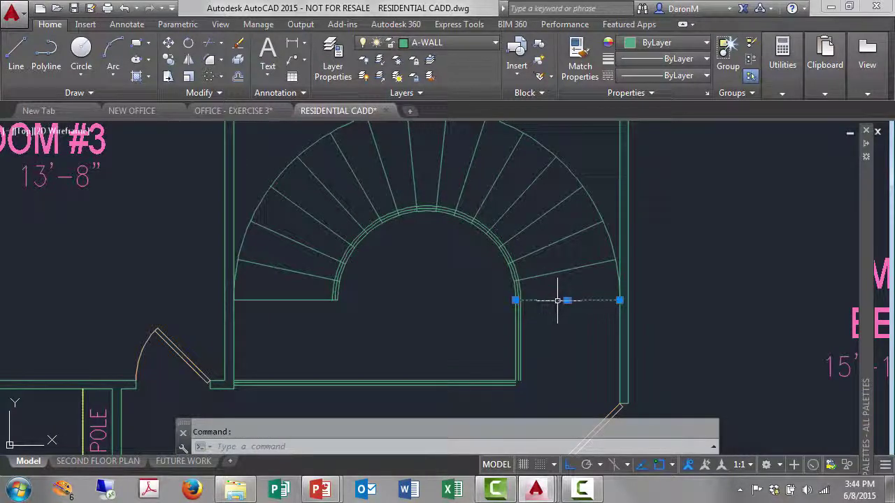
{"action": "left_click", "coordinate": [221, 77]}
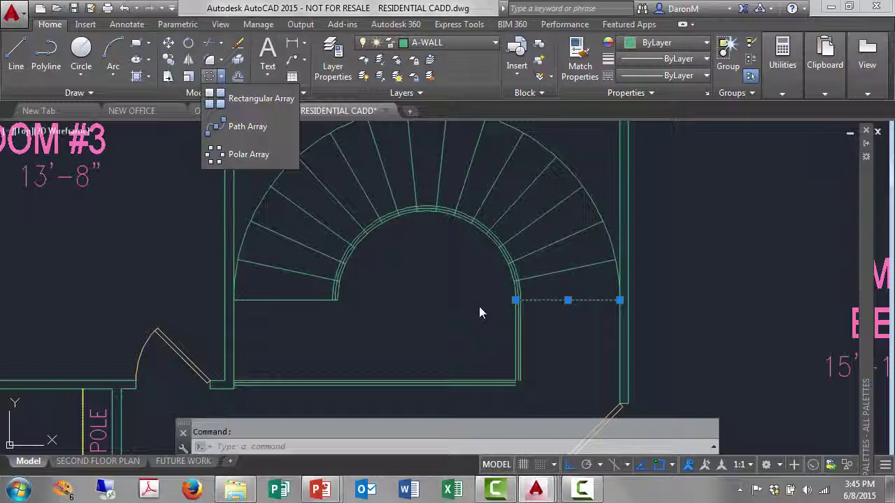
{"action": "key", "text": "Escape"}
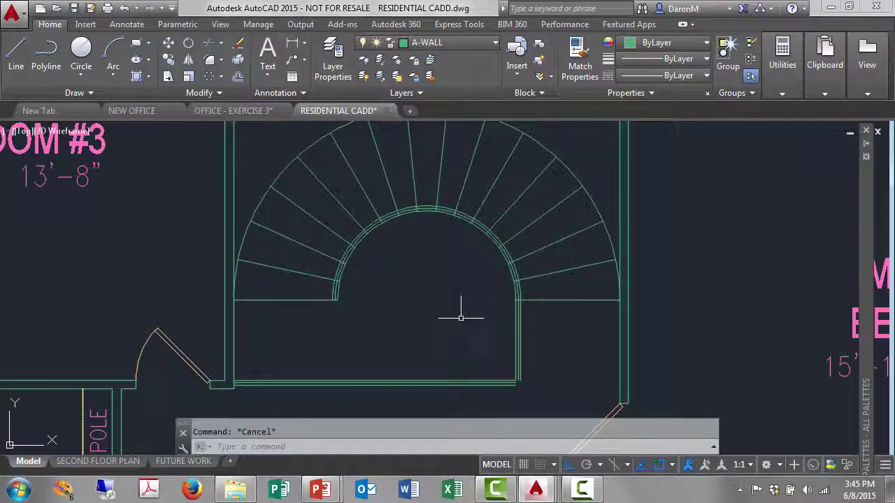
{"action": "middle_click_drag", "start_coordinate": [460, 318], "coordinate": [526, 338]}
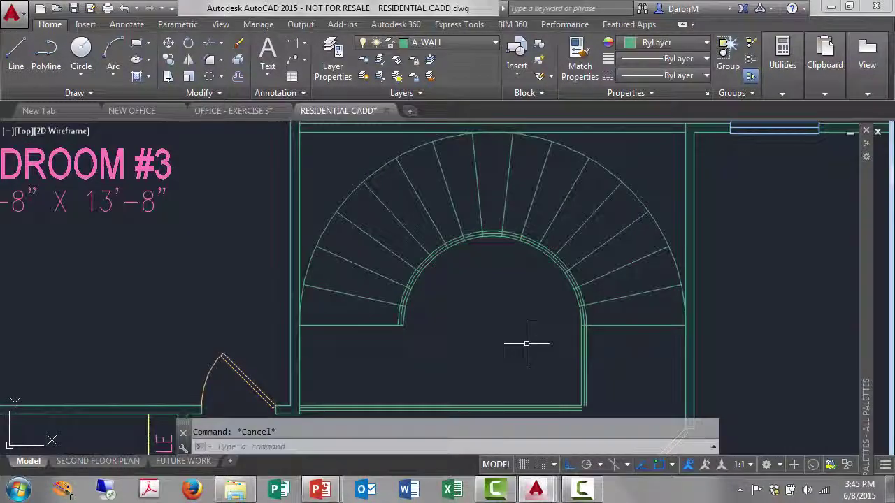